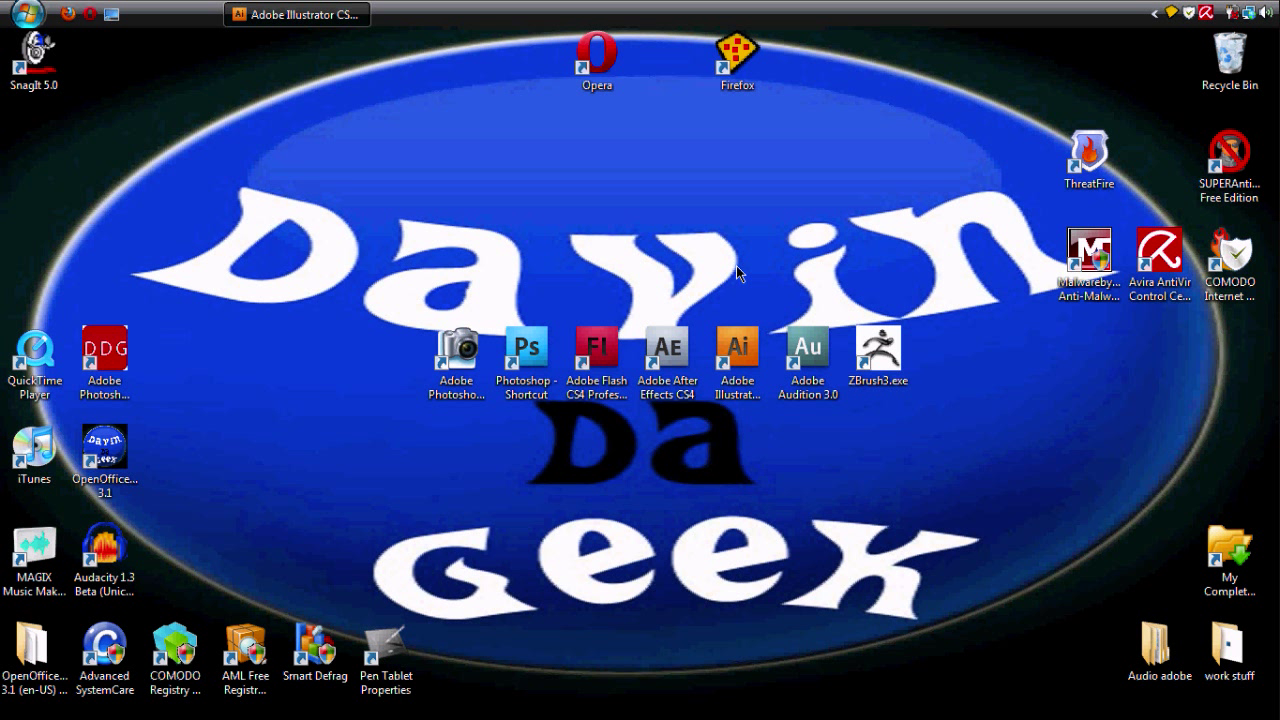
Step: Draw a 258 × 266 px orange rounded square in the centre of the page
click(316, 22)
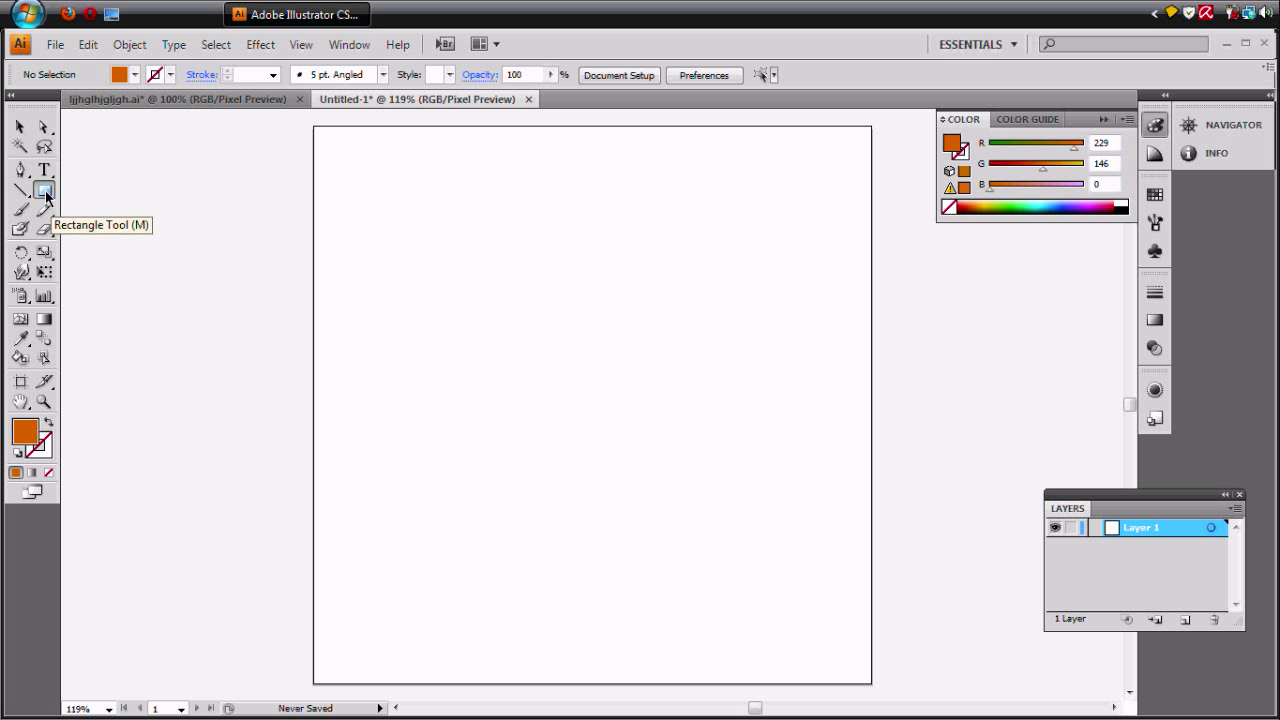
drag(46, 197, 76, 210)
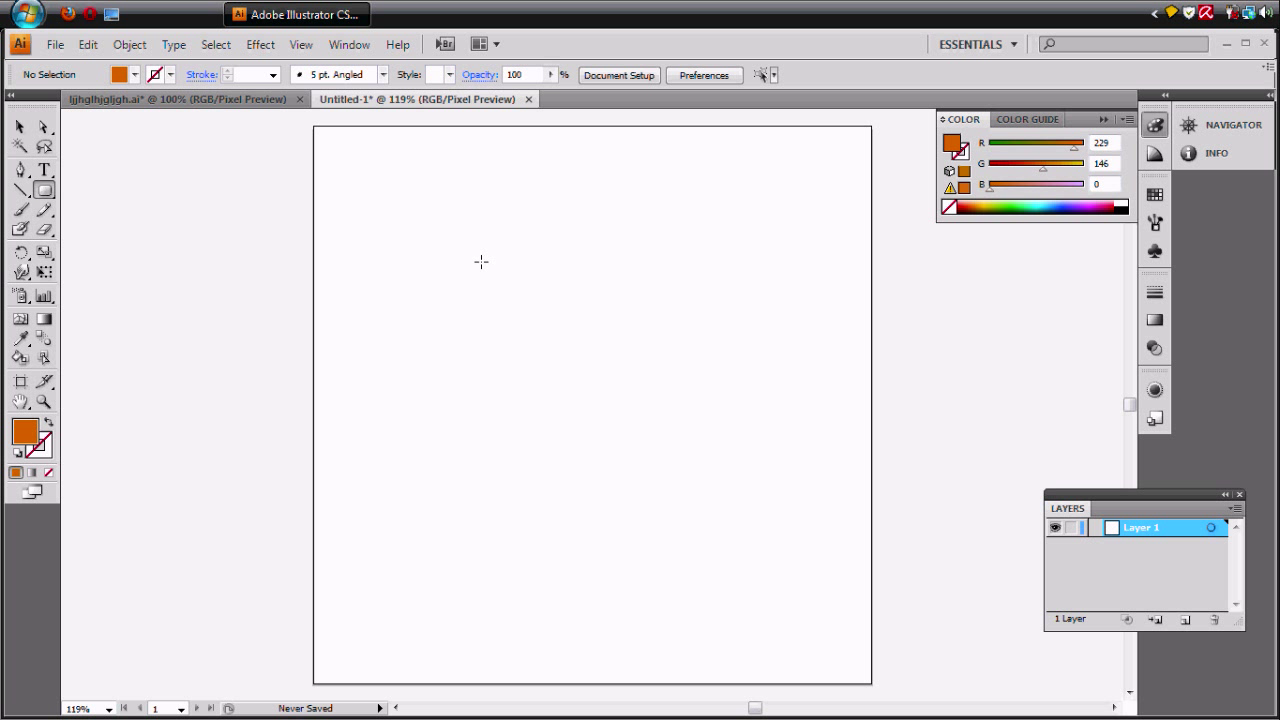
drag(471, 245, 760, 542)
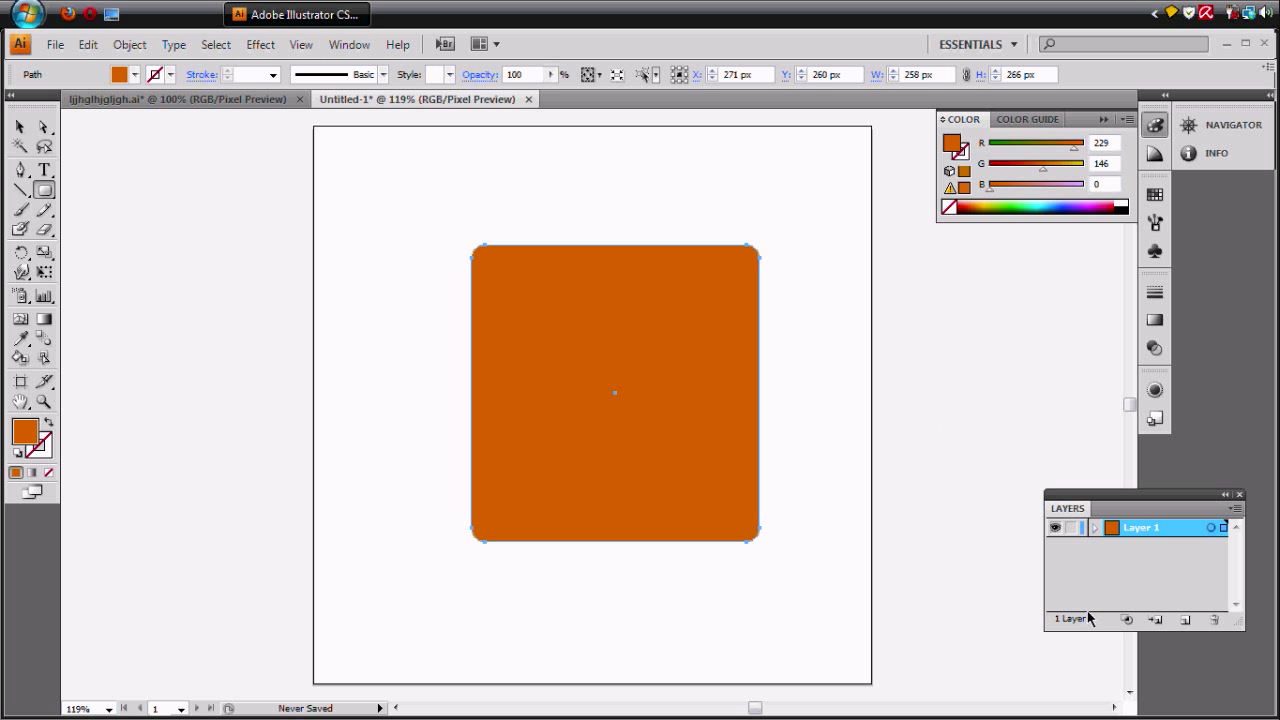
Step: Rename Layer 1 to 'body'
double_click(1143, 534)
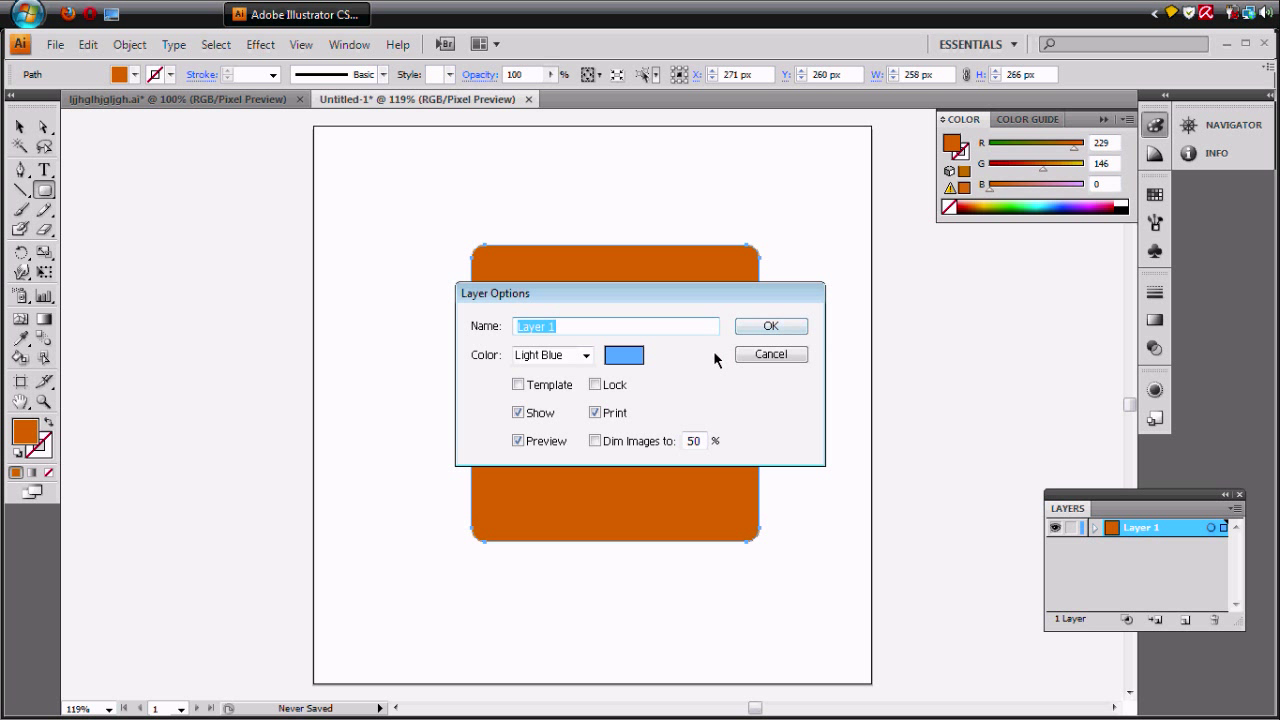
text(body)
key(Return)
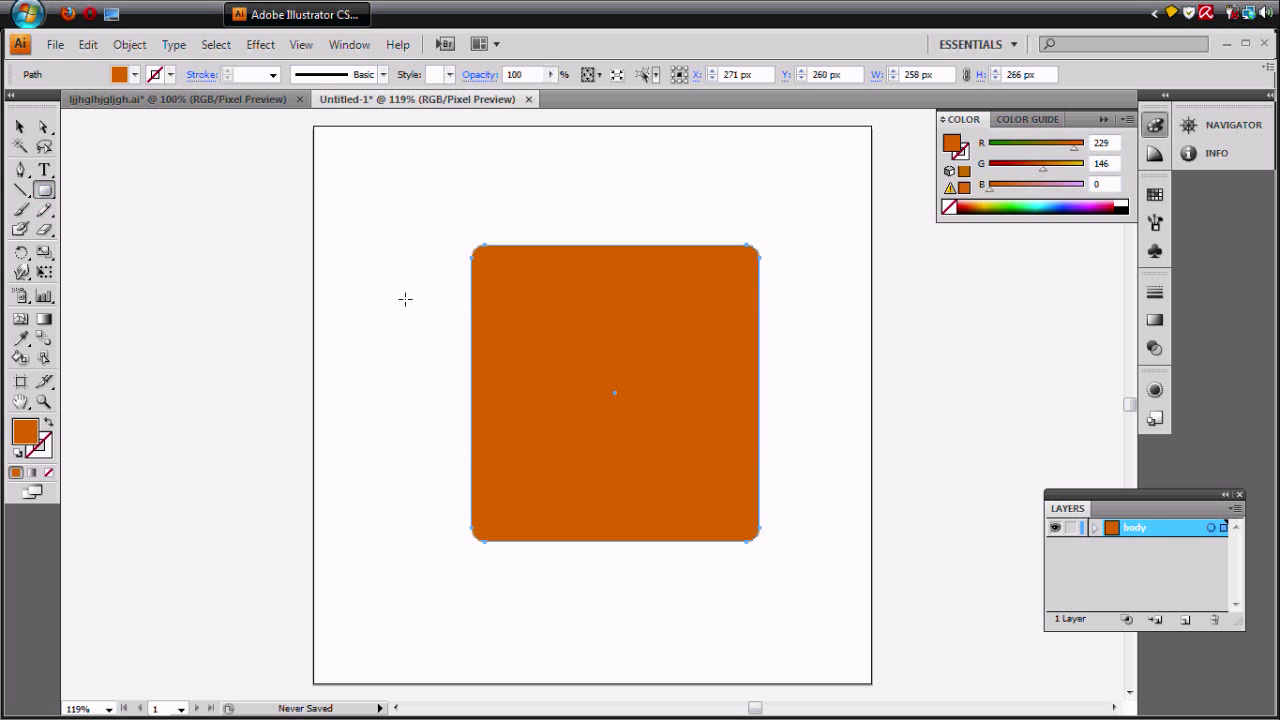
Step: Set a white fill, which recolours the square by mistake, then undo it
drag(51, 196, 78, 236)
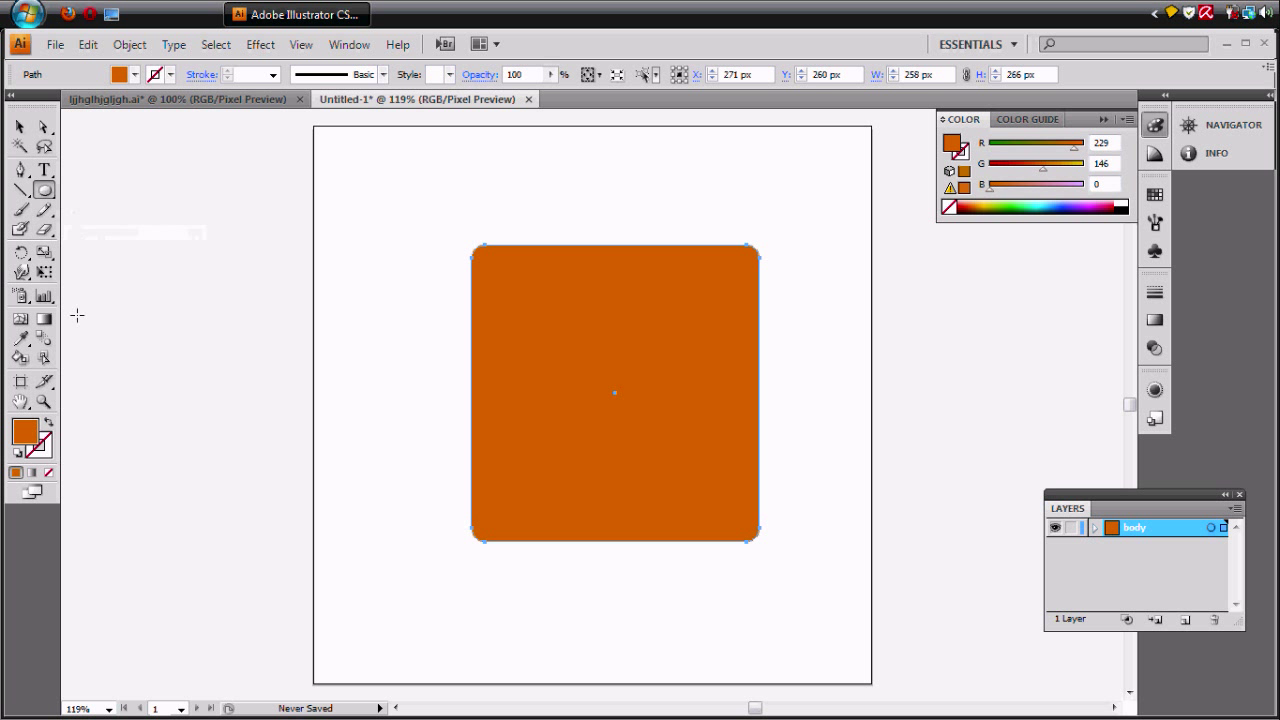
double_click(26, 437)
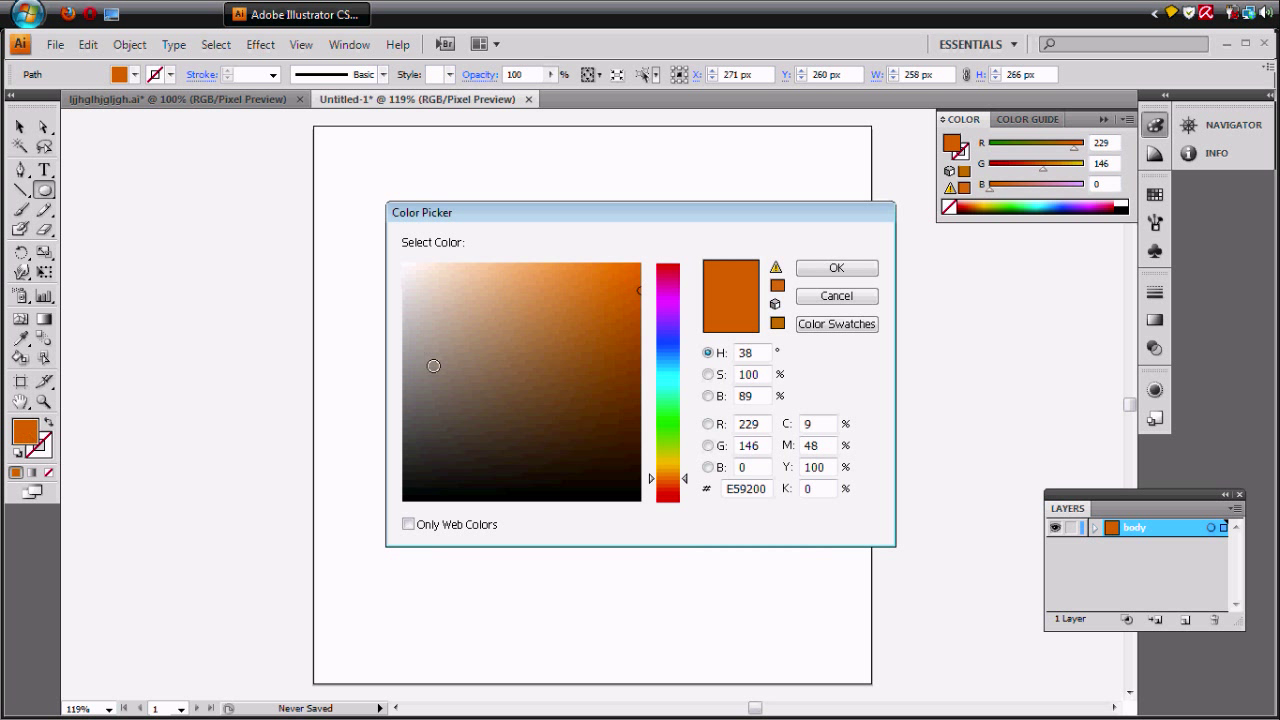
drag(440, 366, 402, 263)
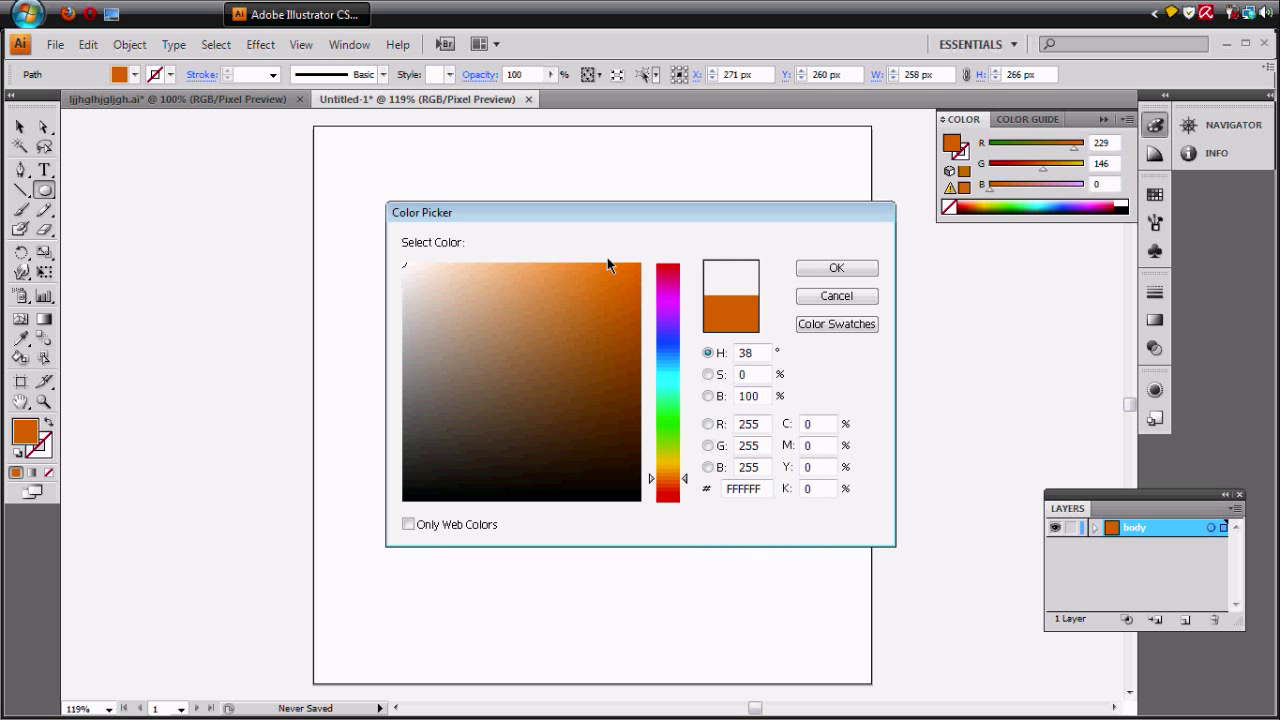
click(821, 267)
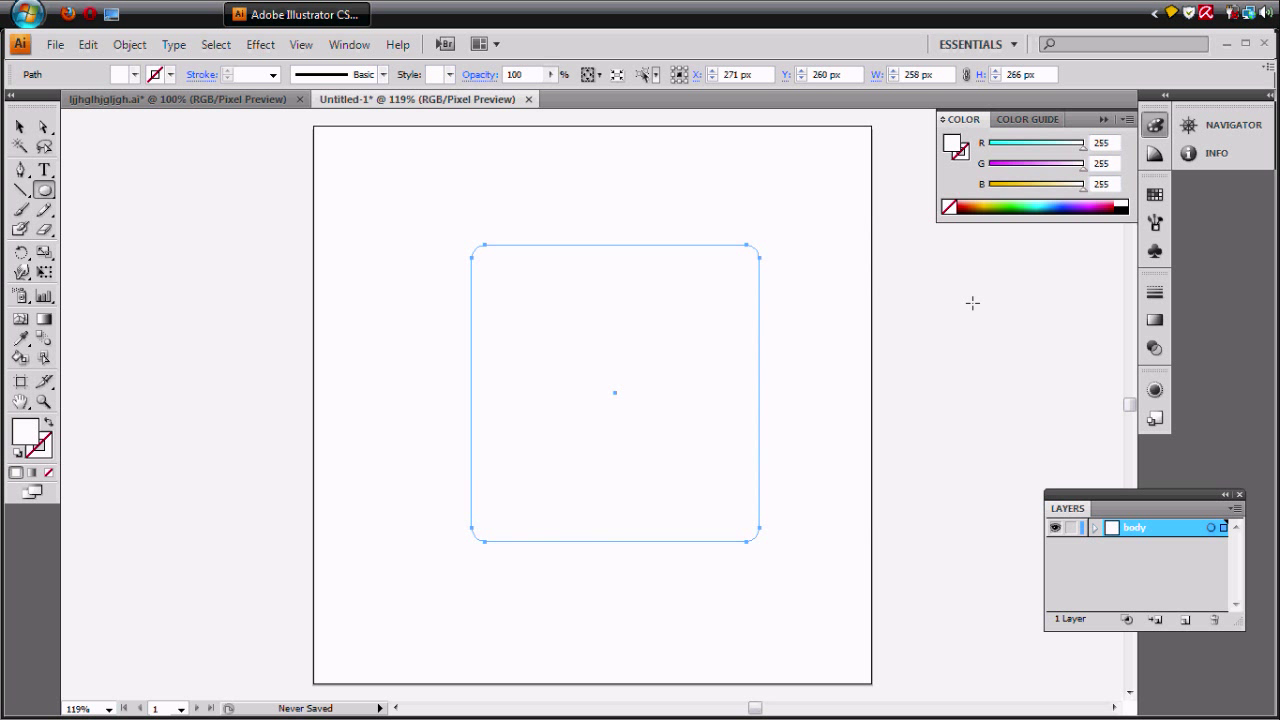
key(ctrl+z)
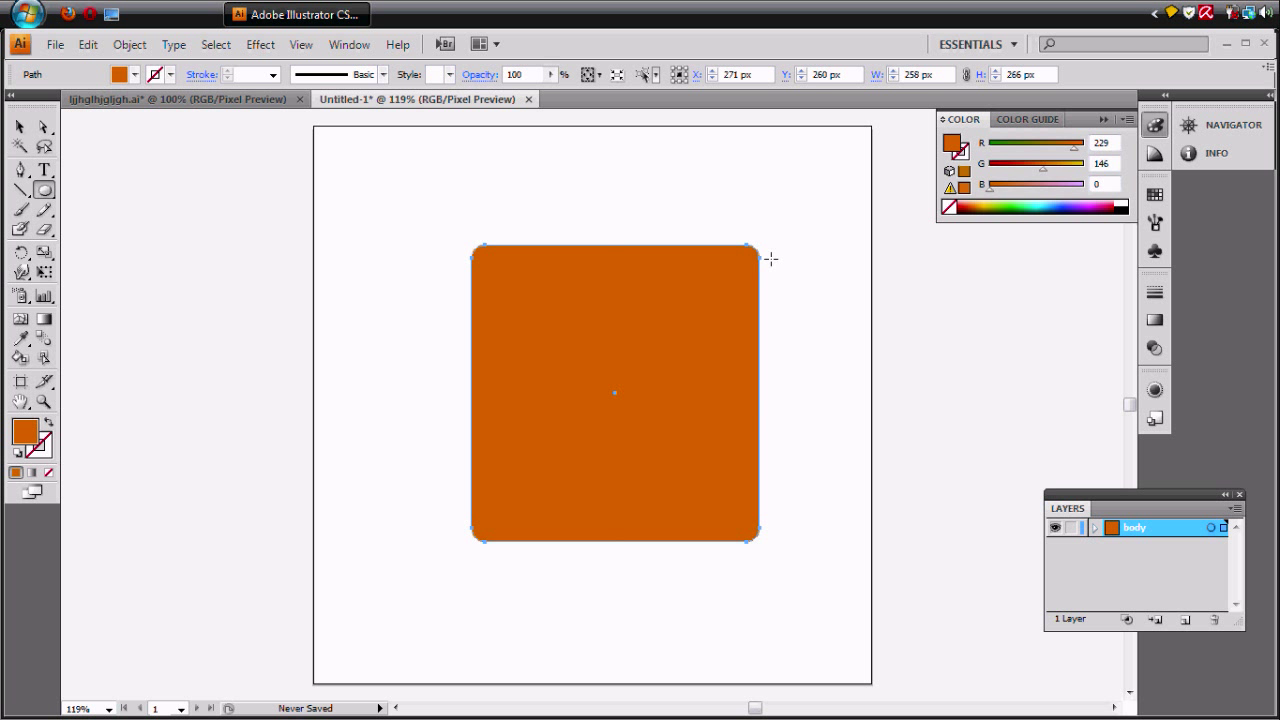
Step: Deselect the square and set white (255, 255, 255) as the fill for the next ellipse
key(v)
click(204, 220)
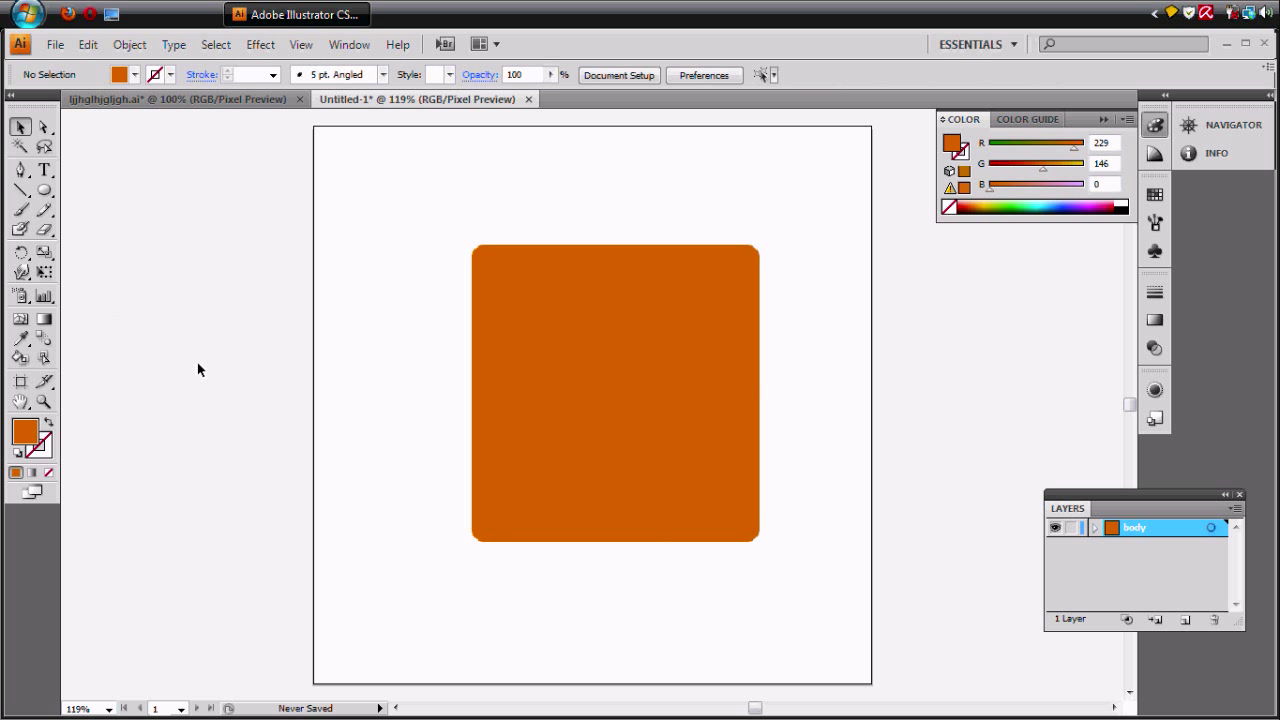
click(44, 190)
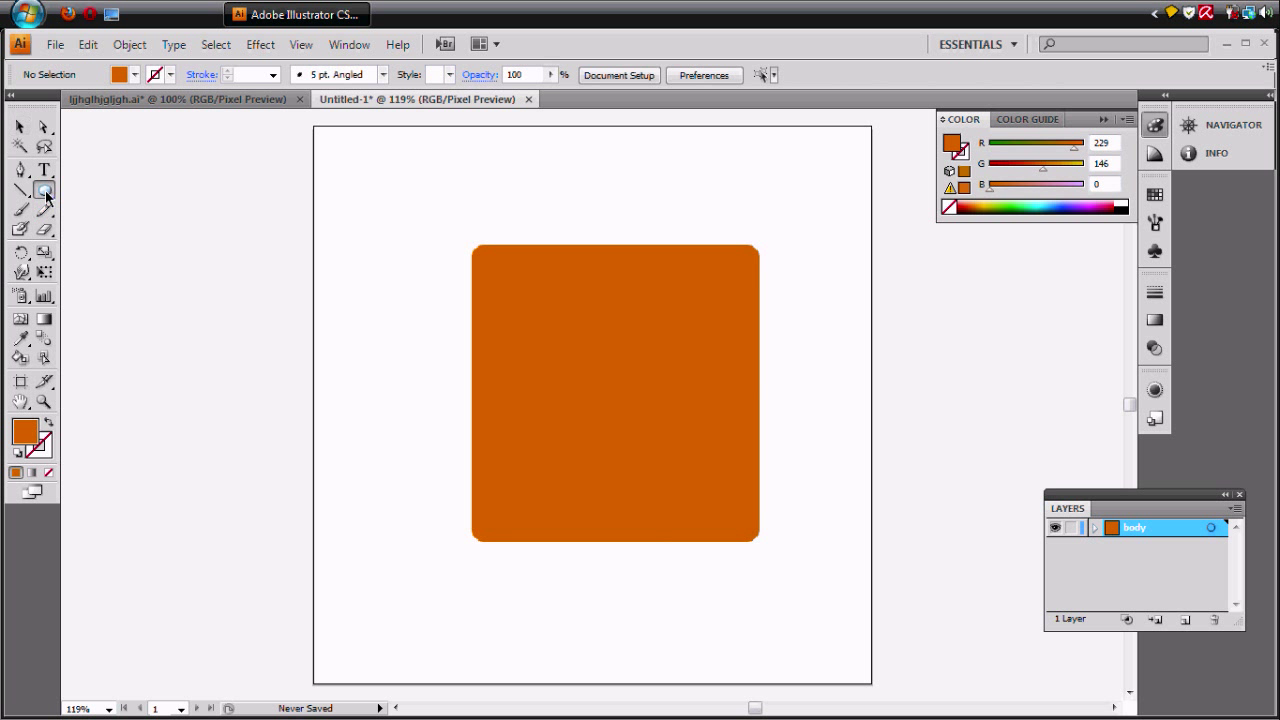
double_click(18, 437)
mouse_move(410, 334)
mouse_down()
mouse_move(419, 265)
mouse_move(400, 254)
mouse_up()
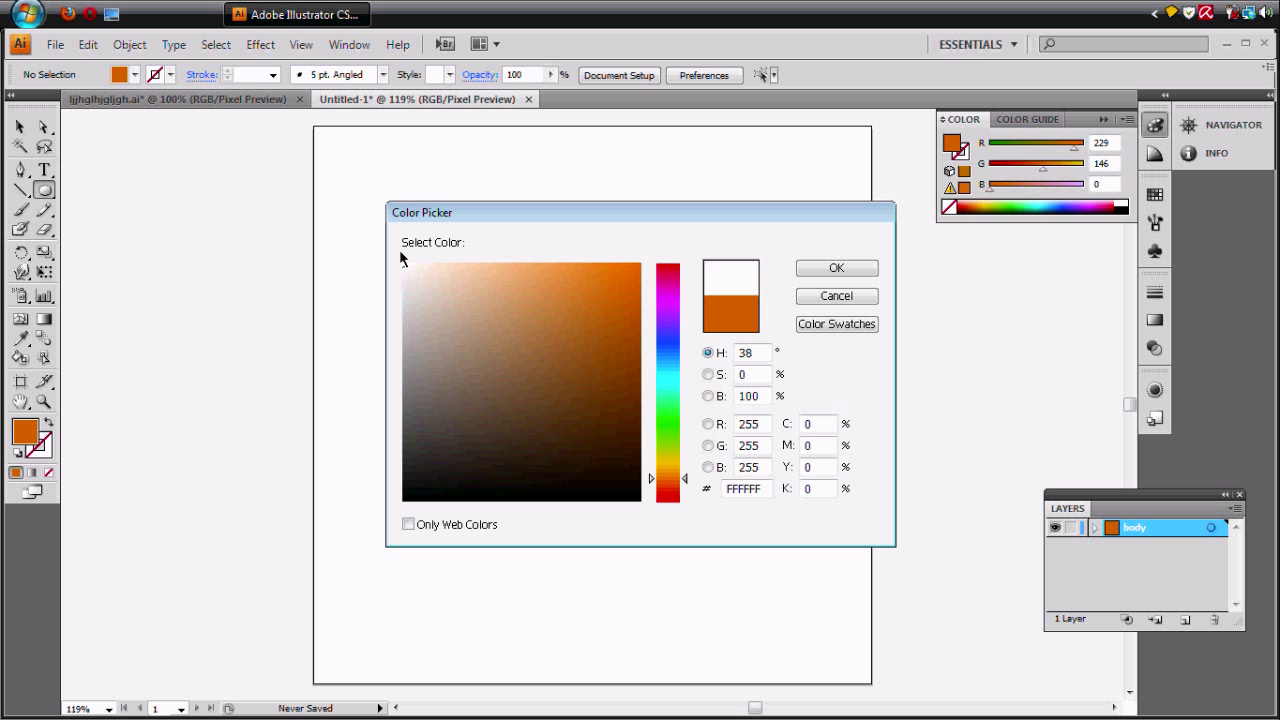
click(805, 270)
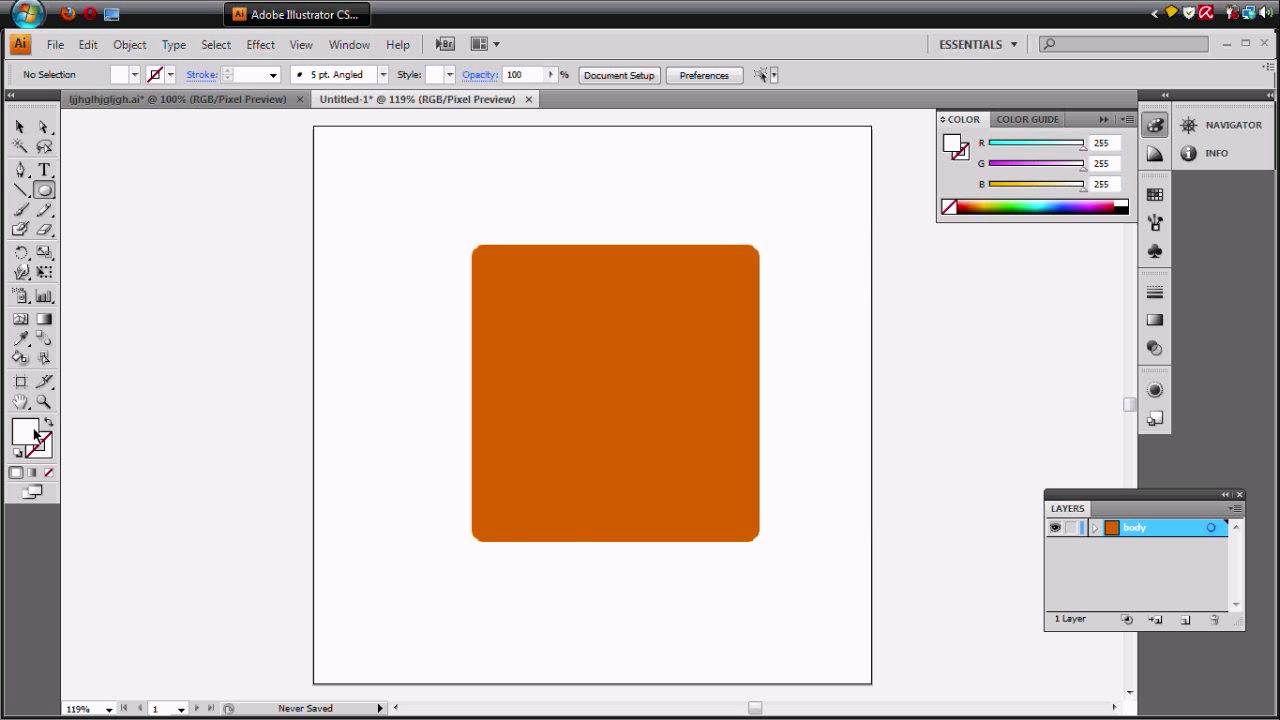
Step: Apply the Fade To White gradient preset and draw a 361 × 229 px ellipse over the square's top
click(1153, 321)
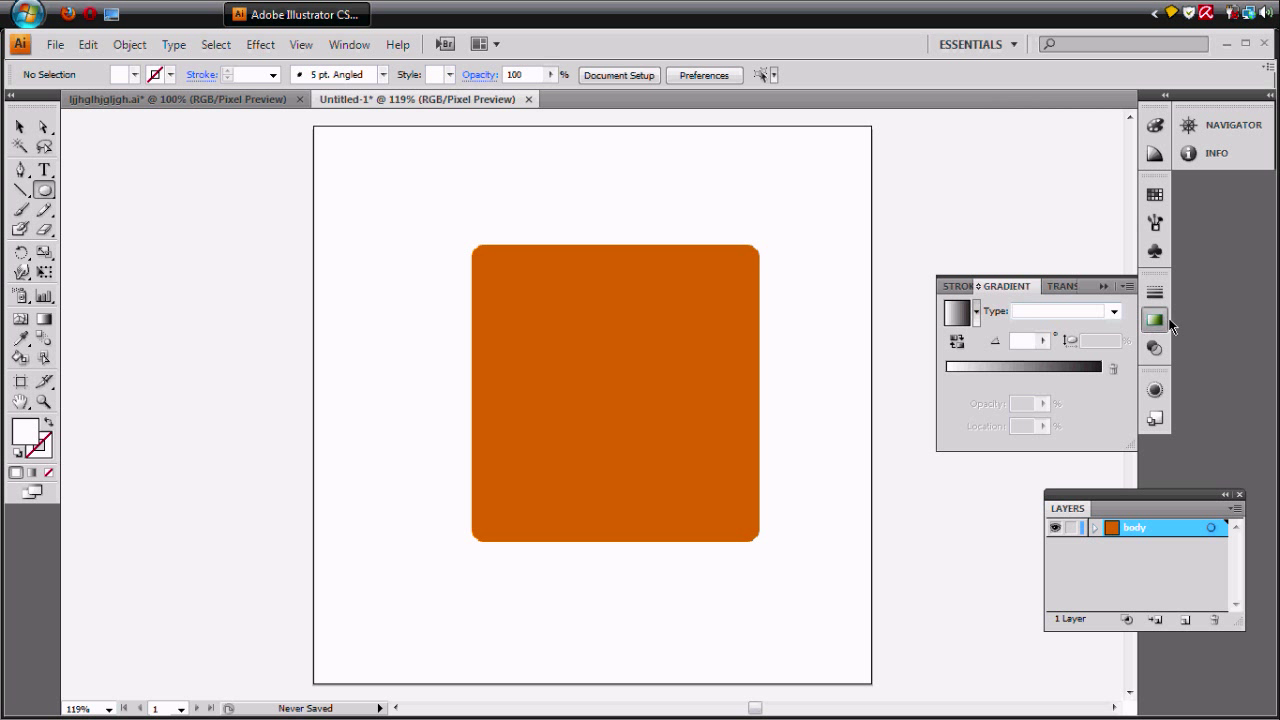
click(976, 312)
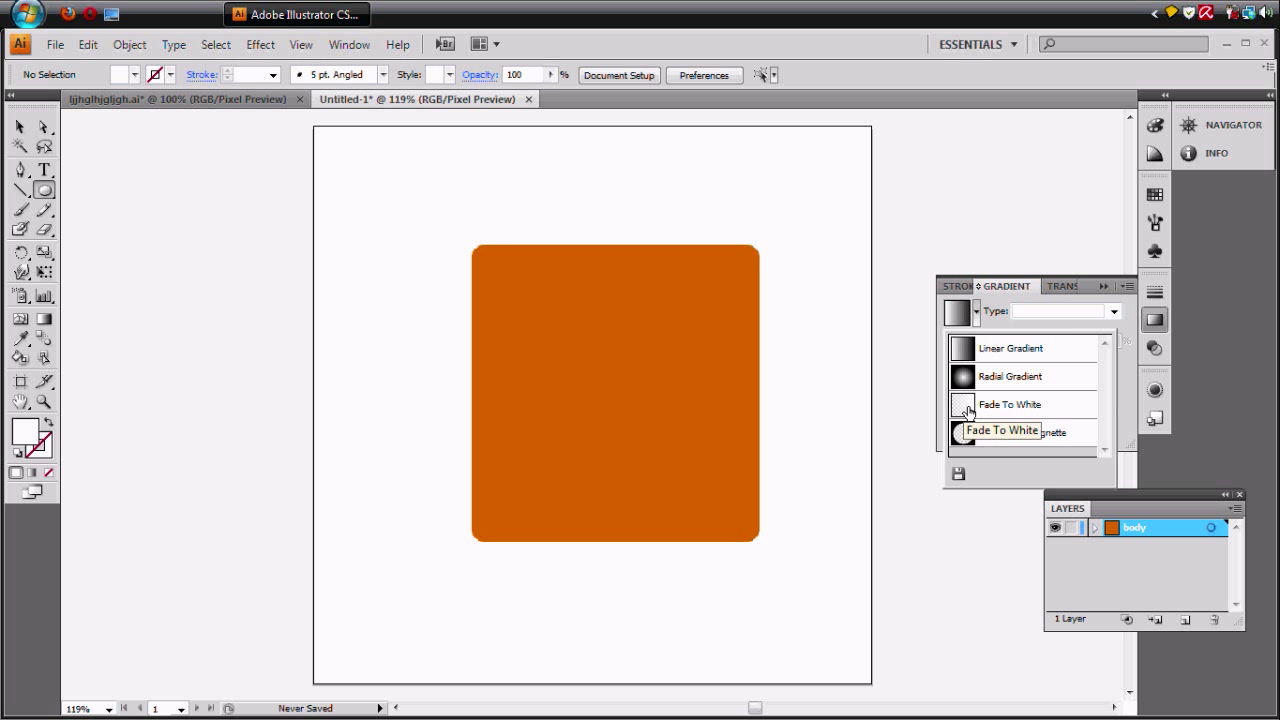
click(968, 409)
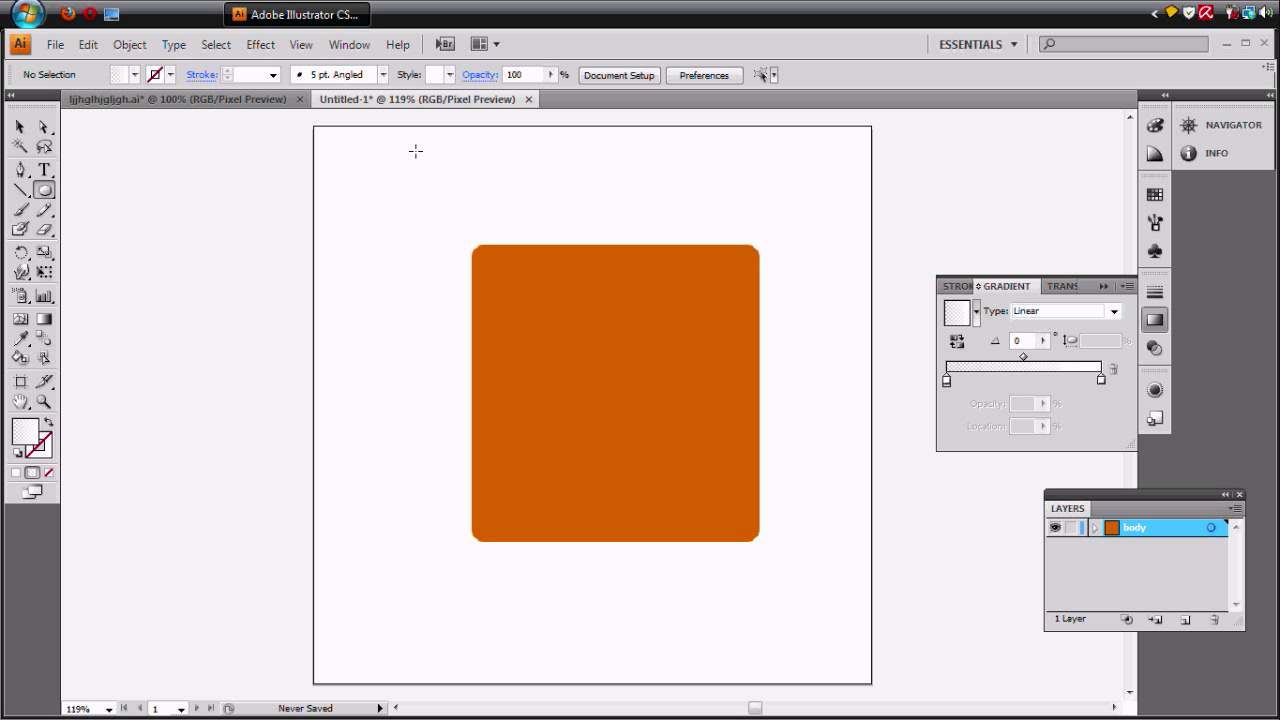
drag(416, 151, 818, 407)
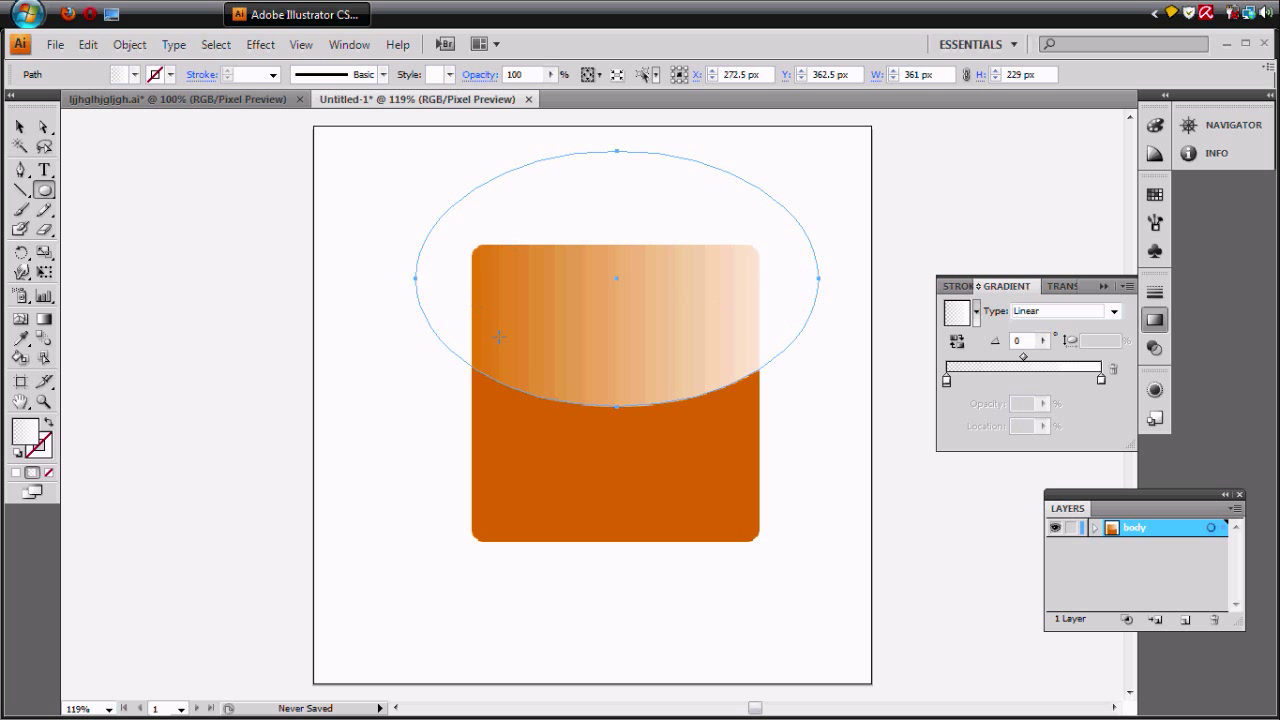
Step: Make the ellipse's gradient run top to bottom and lower its opacity to 17%
click(48, 325)
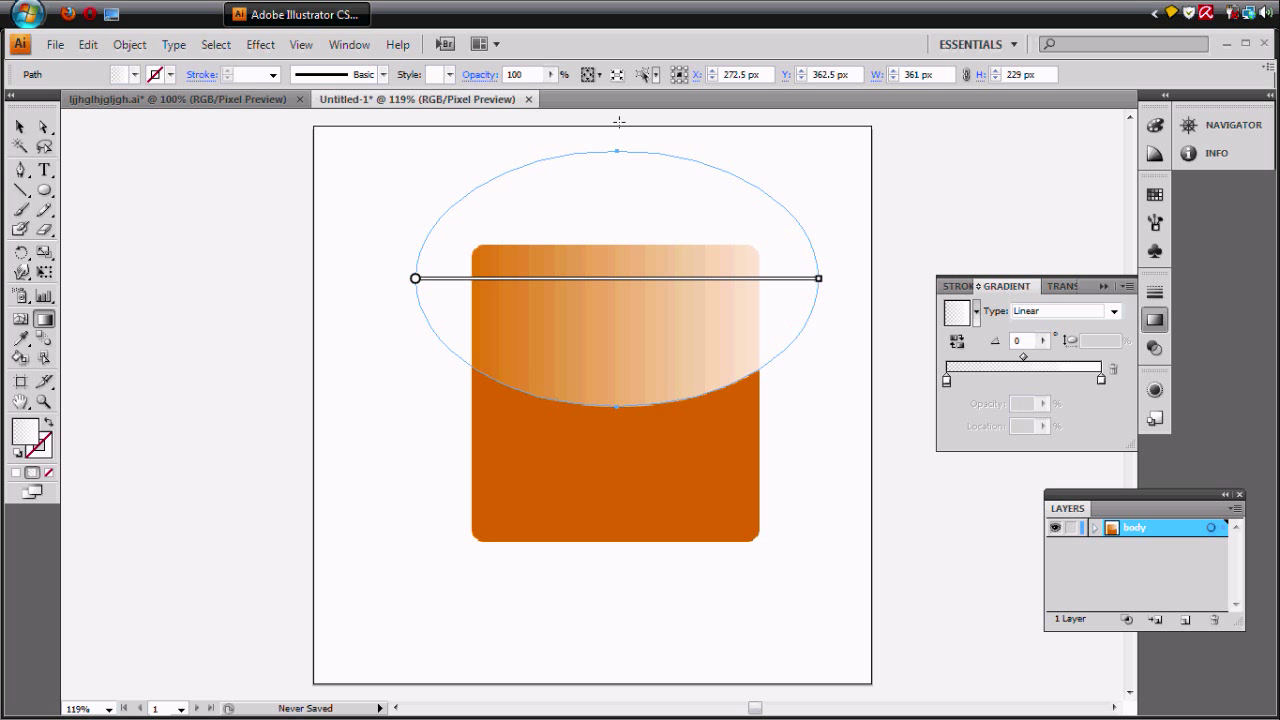
drag(619, 121, 627, 457)
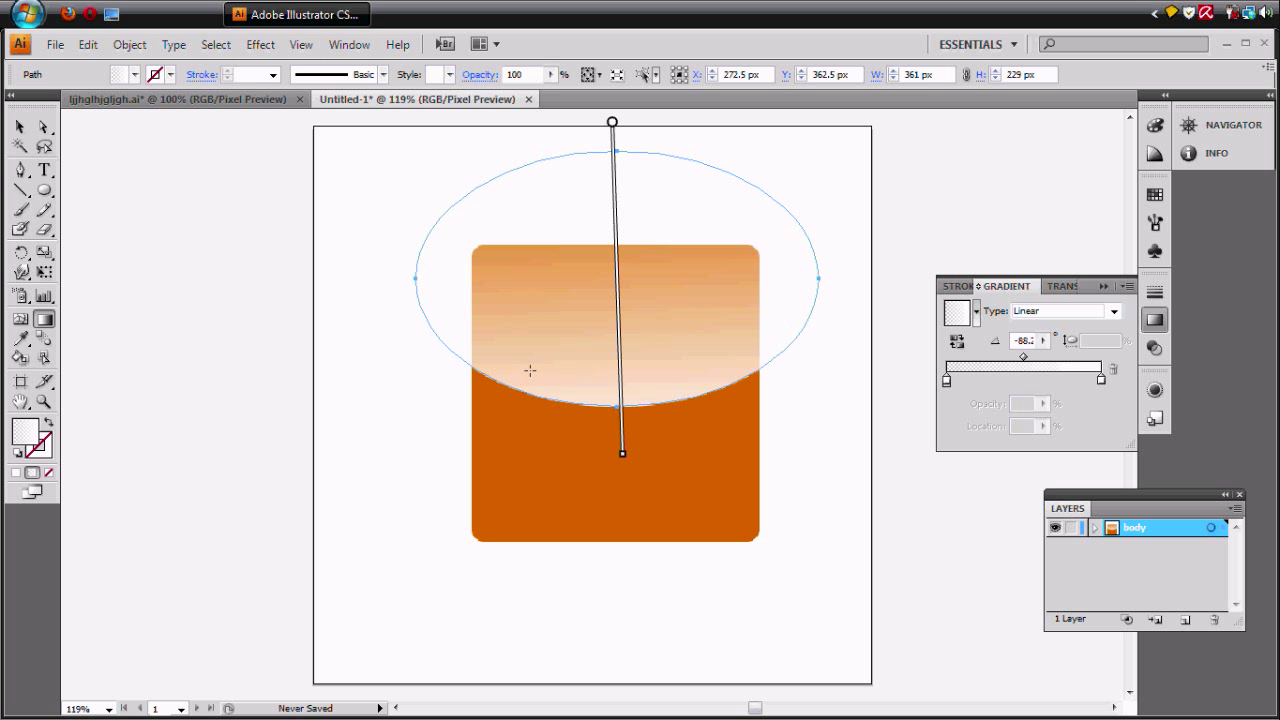
click(550, 74)
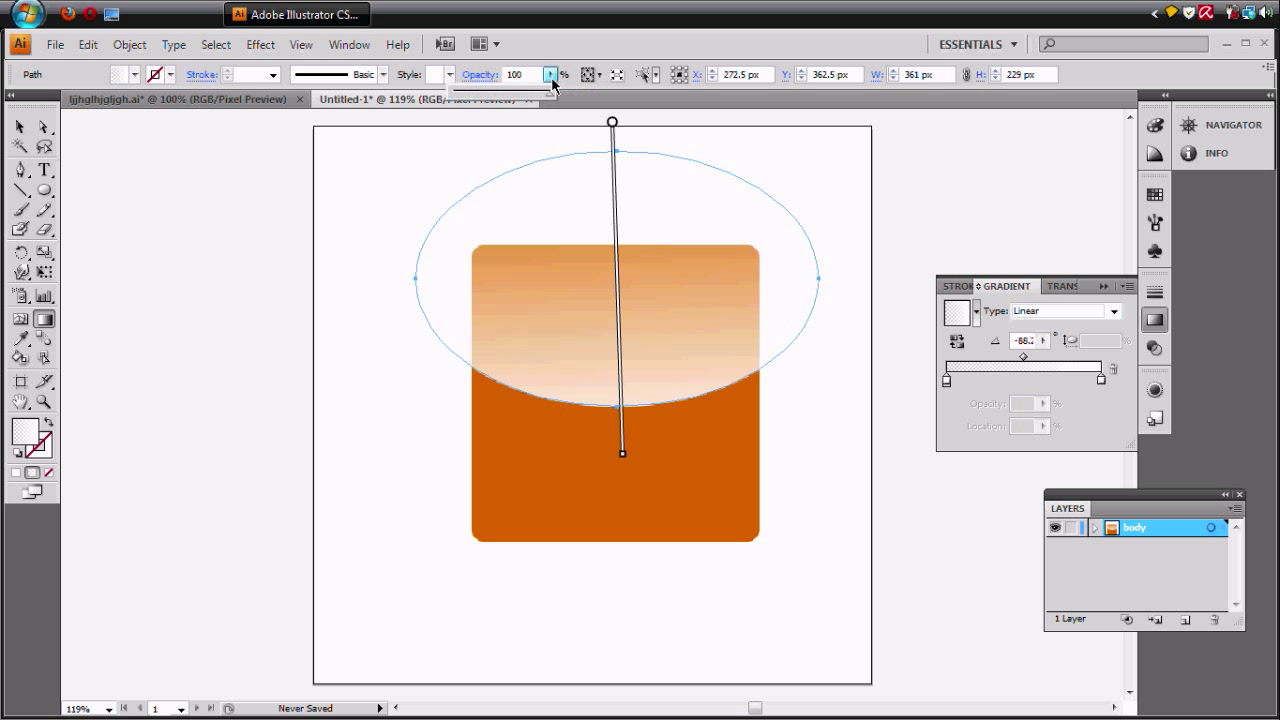
drag(541, 92, 448, 112)
click(313, 256)
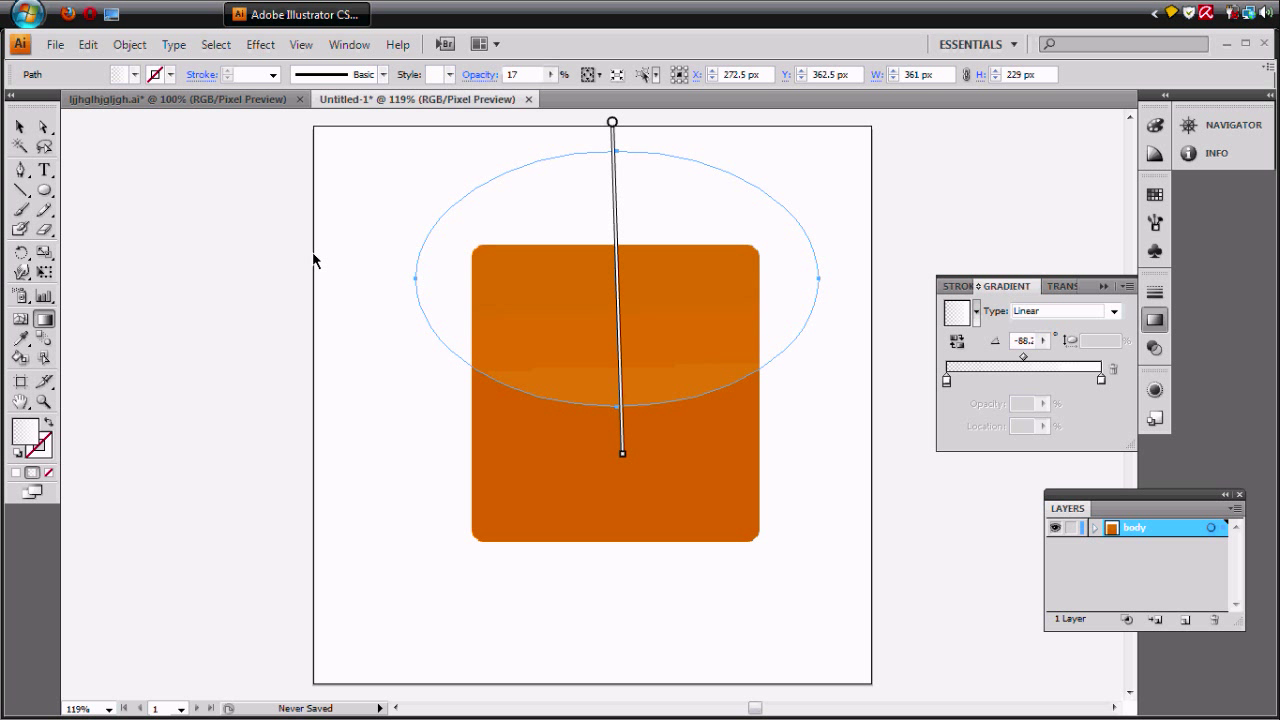
click(312, 278)
drag(312, 256, 285, 263)
Step: Reduce the highlight's opacity to 14%, then marquee-select both the square and ellipse
key(v)
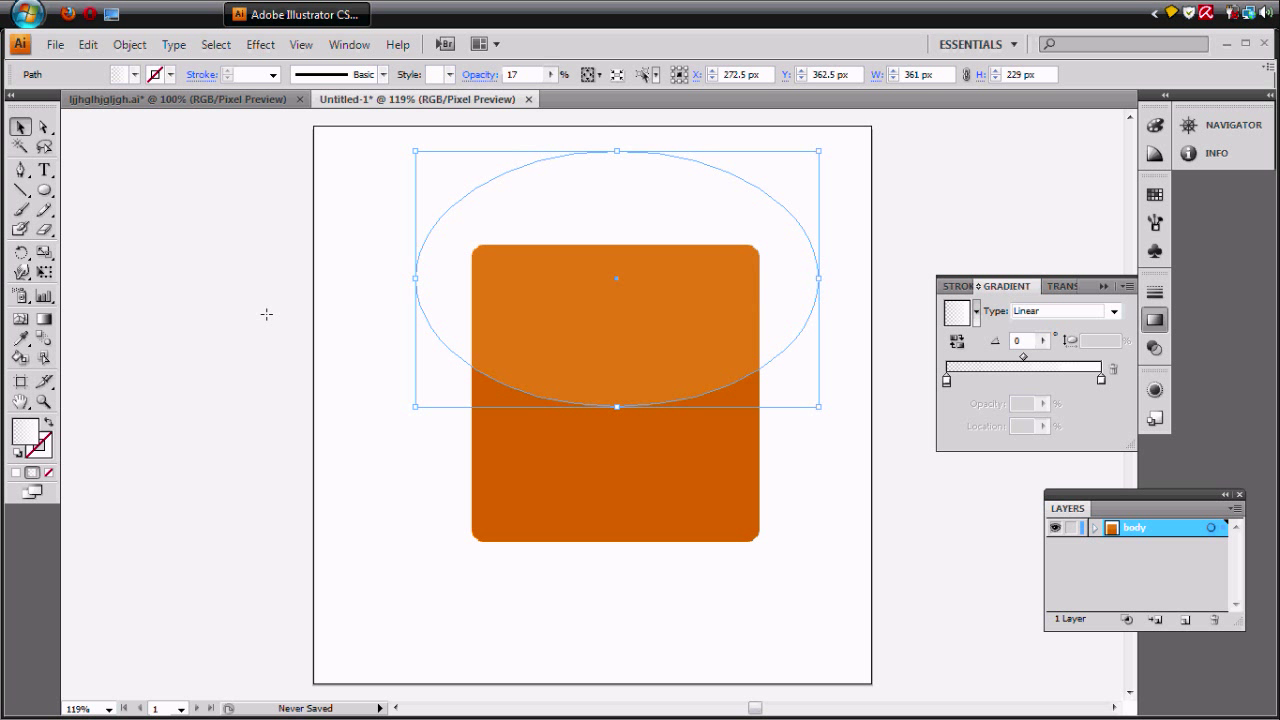
click(266, 316)
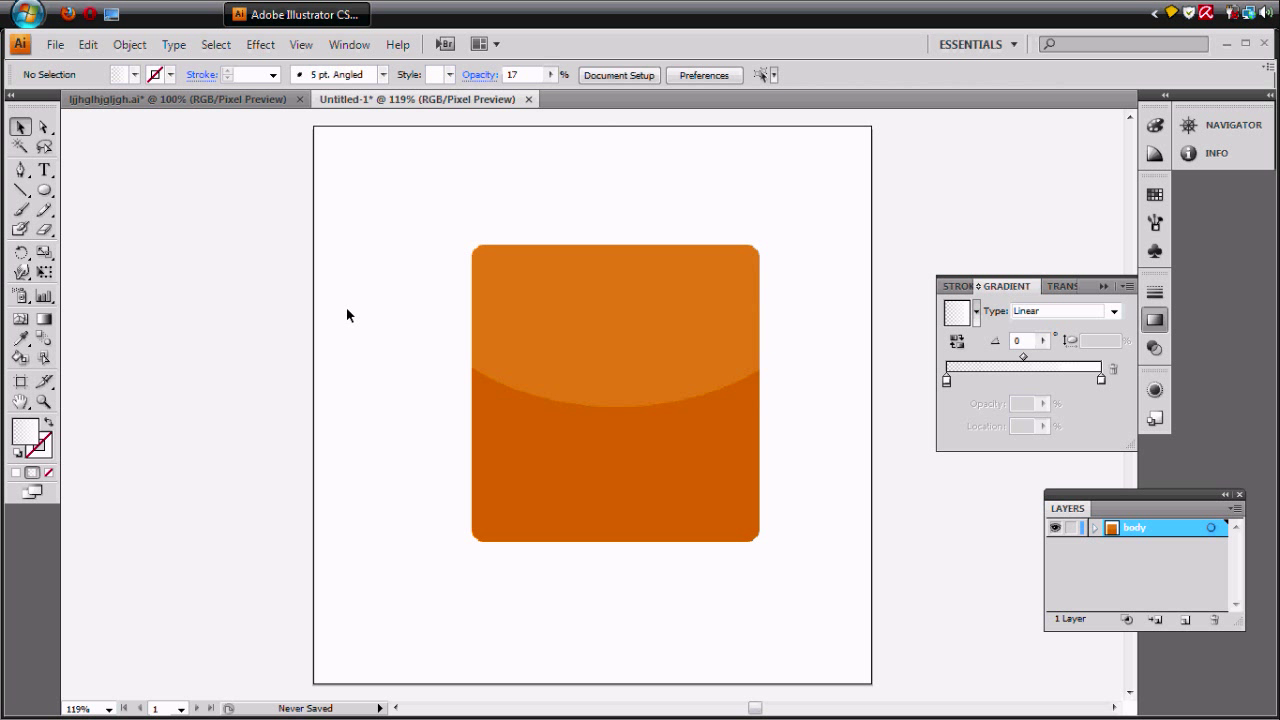
click(532, 282)
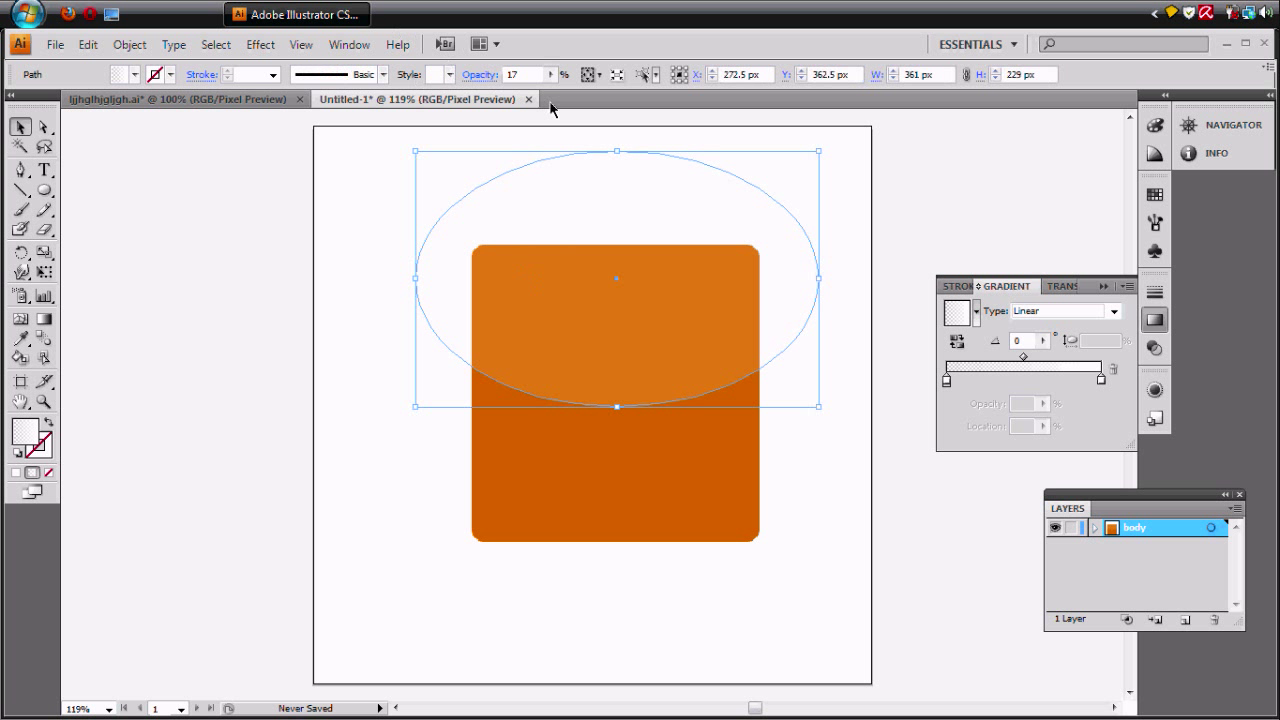
click(550, 74)
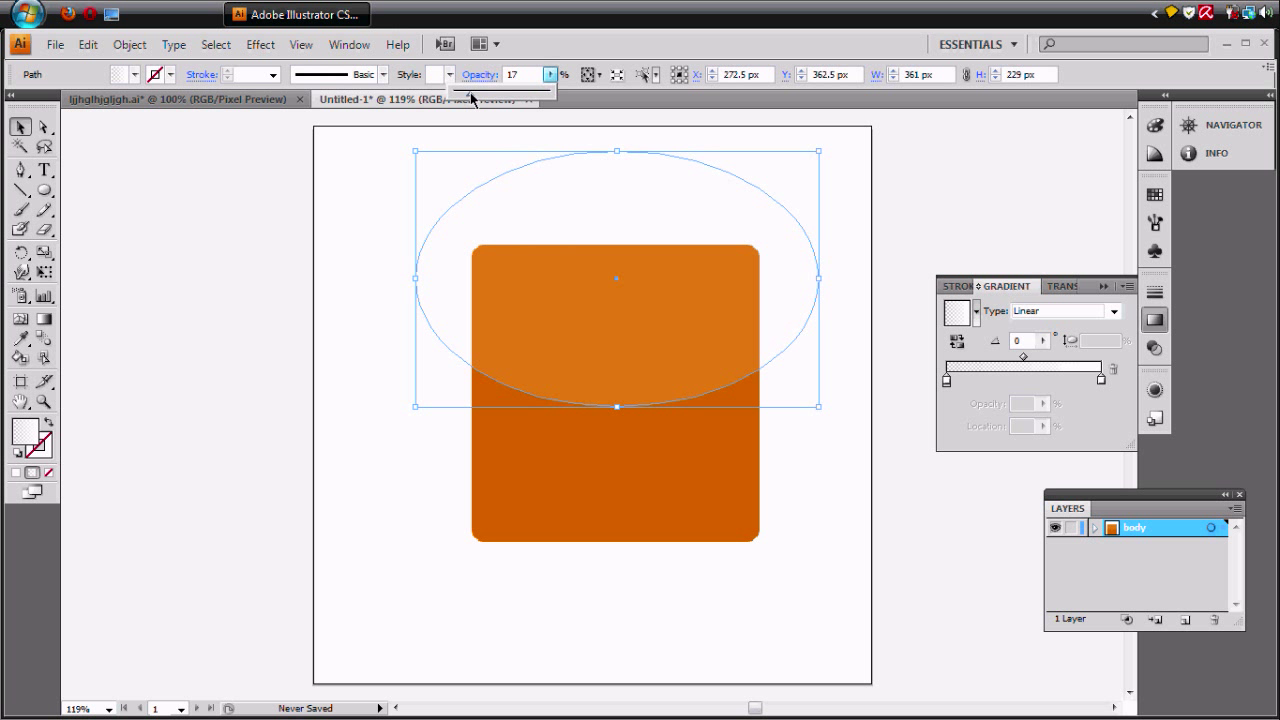
drag(473, 98, 468, 98)
click(340, 229)
click(340, 229)
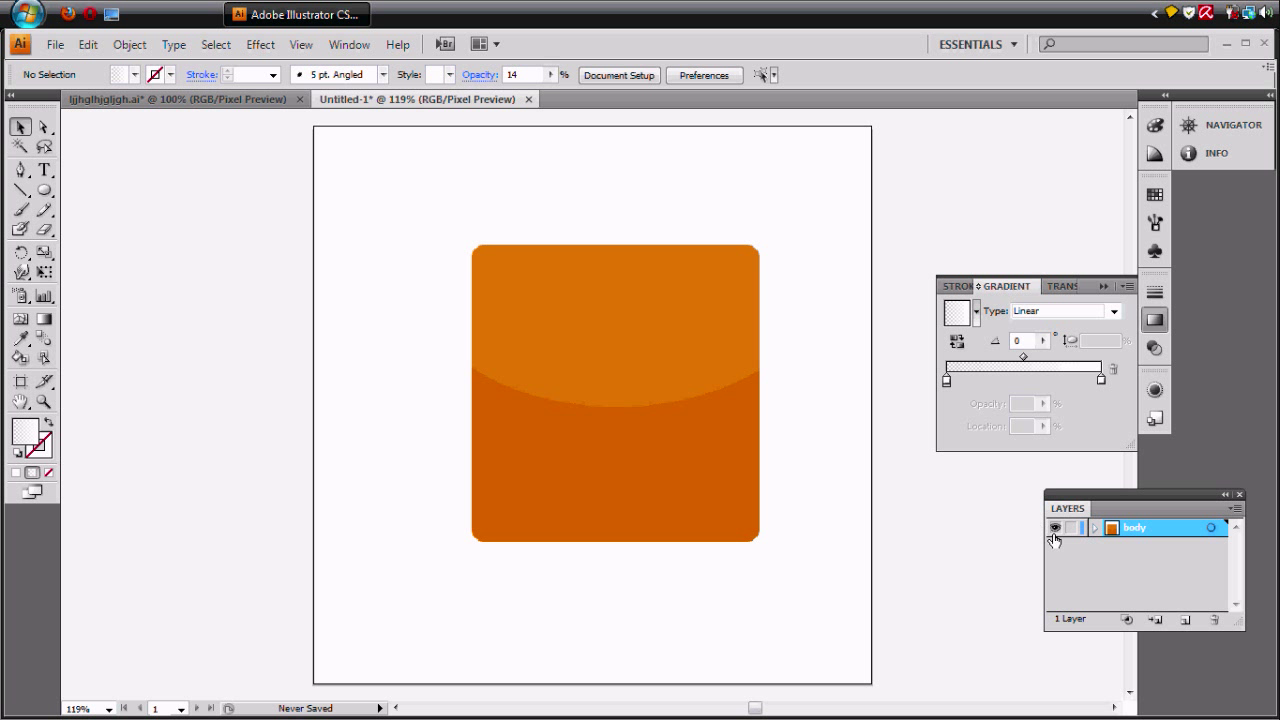
drag(868, 490, 265, 257)
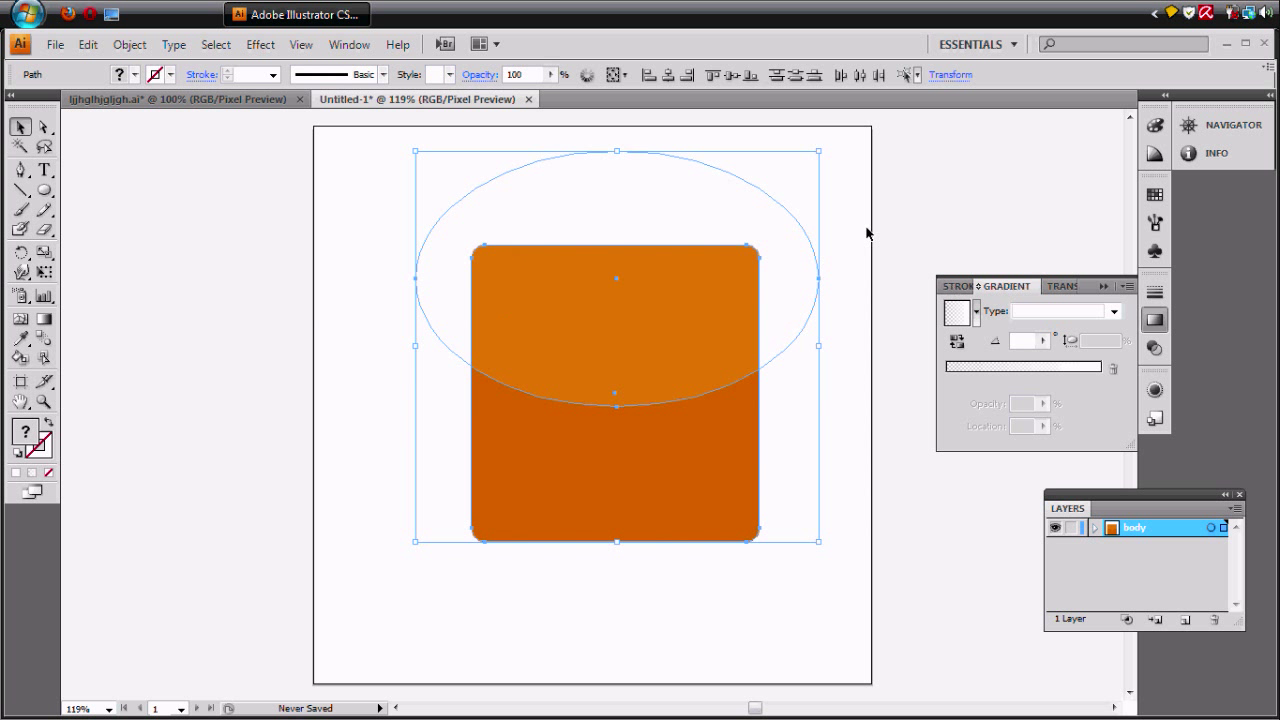
Step: Add an Inner Glow effect with preview on, using pale peach colour FFEED4
click(275, 47)
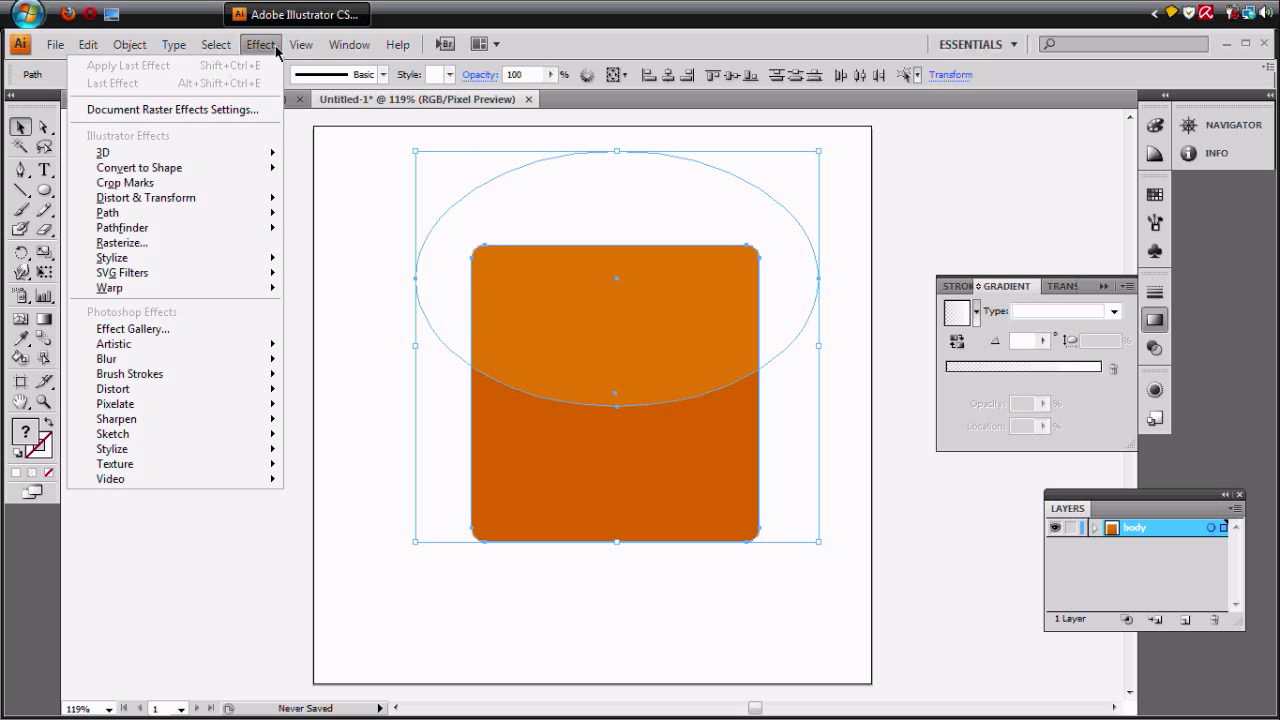
mouse_move(158, 260)
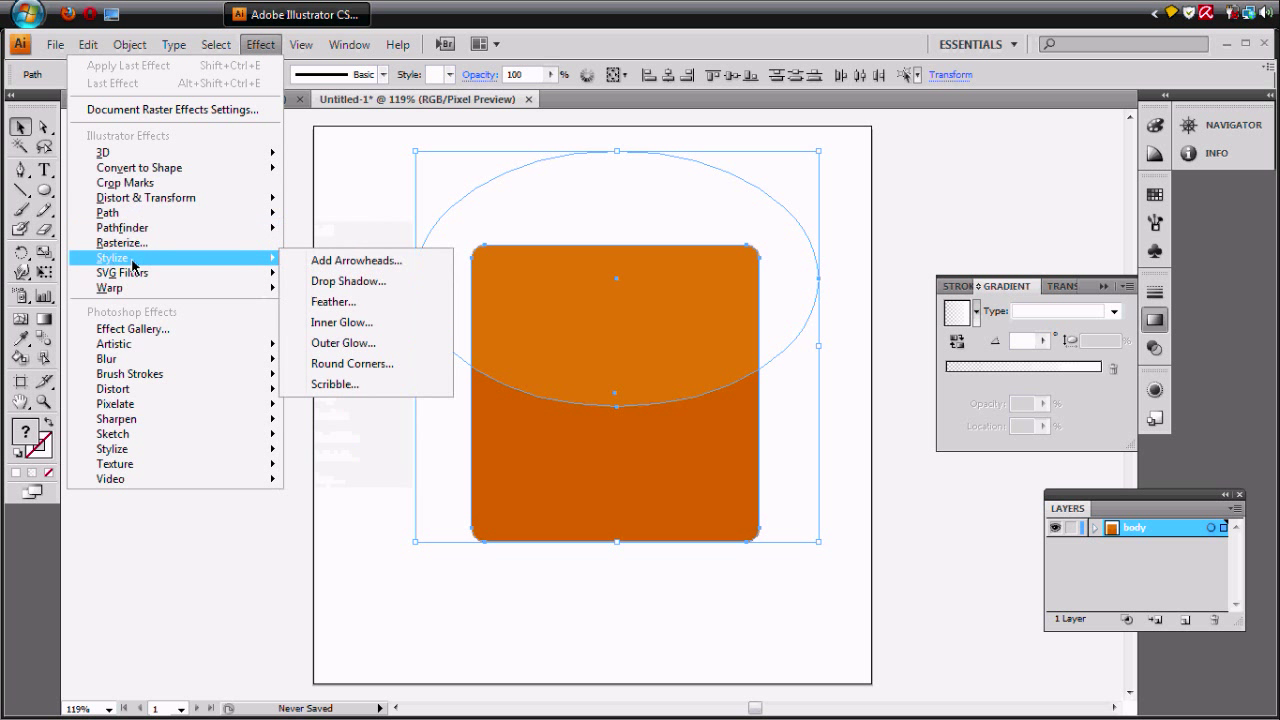
click(341, 323)
click(719, 393)
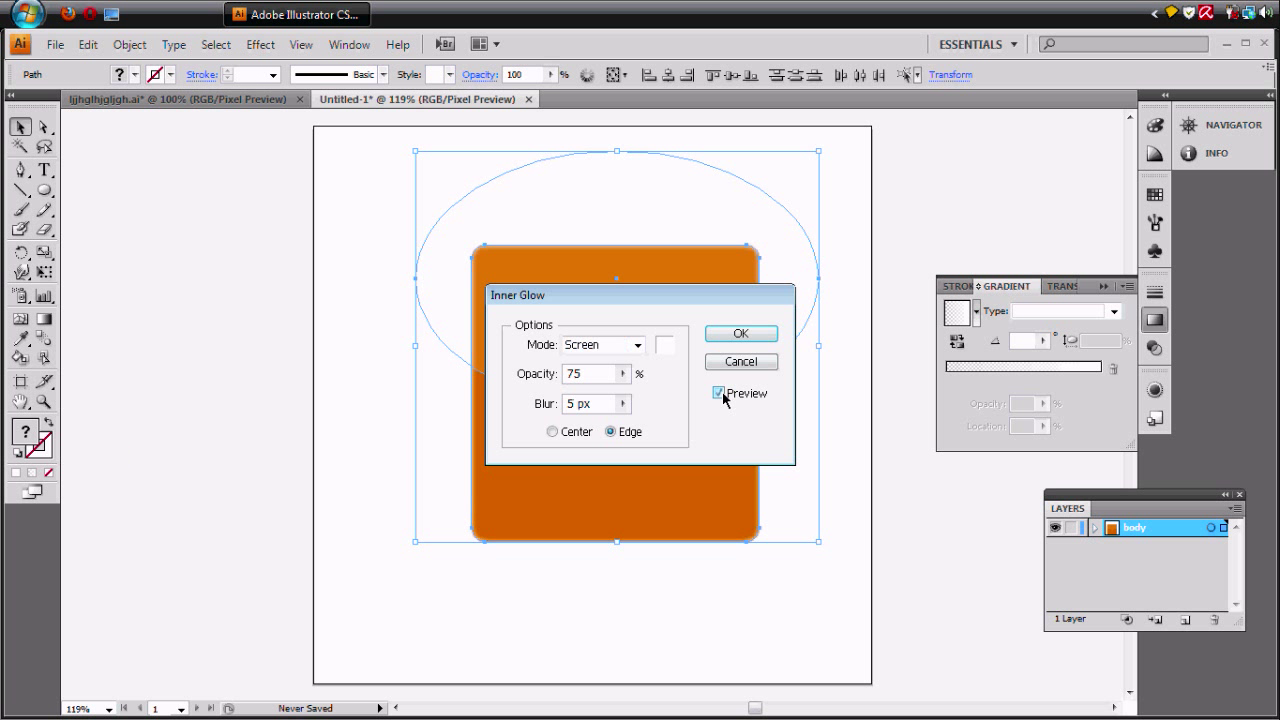
drag(703, 297, 1048, 340)
click(1007, 390)
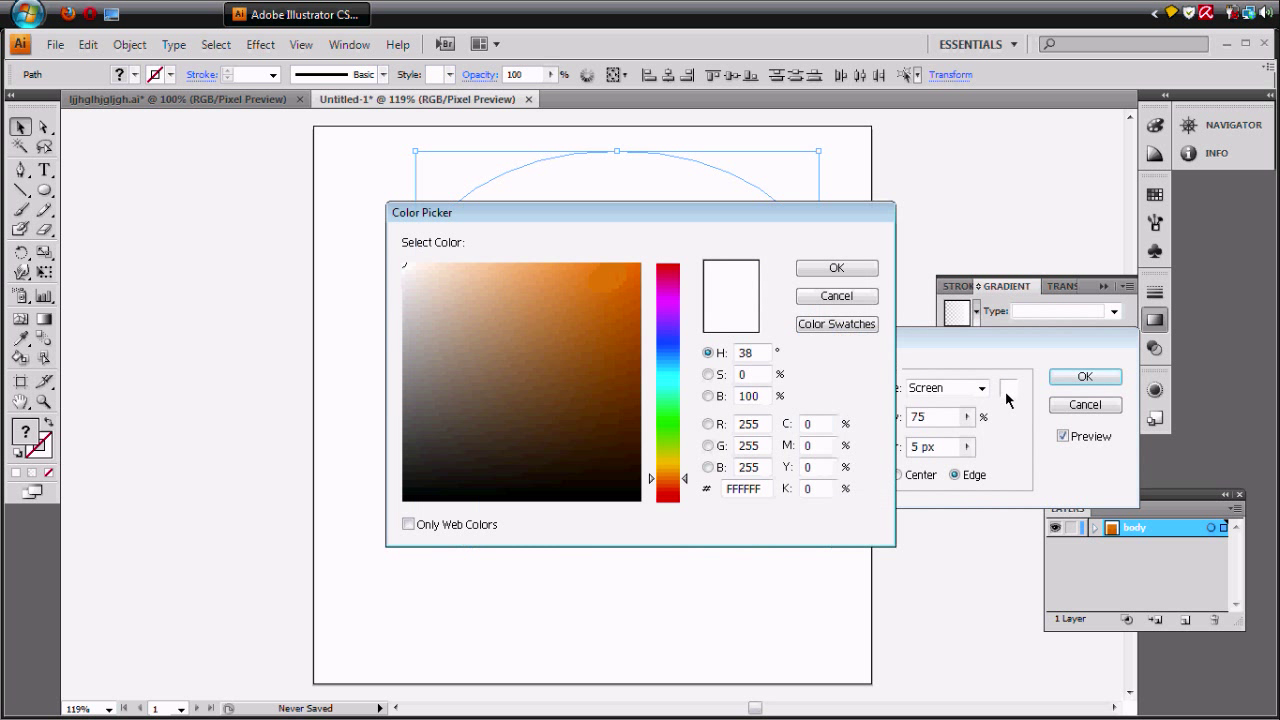
mouse_move(506, 276)
mouse_down()
mouse_move(508, 262)
mouse_move(444, 250)
mouse_move(571, 240)
mouse_move(518, 246)
mouse_up()
click(834, 268)
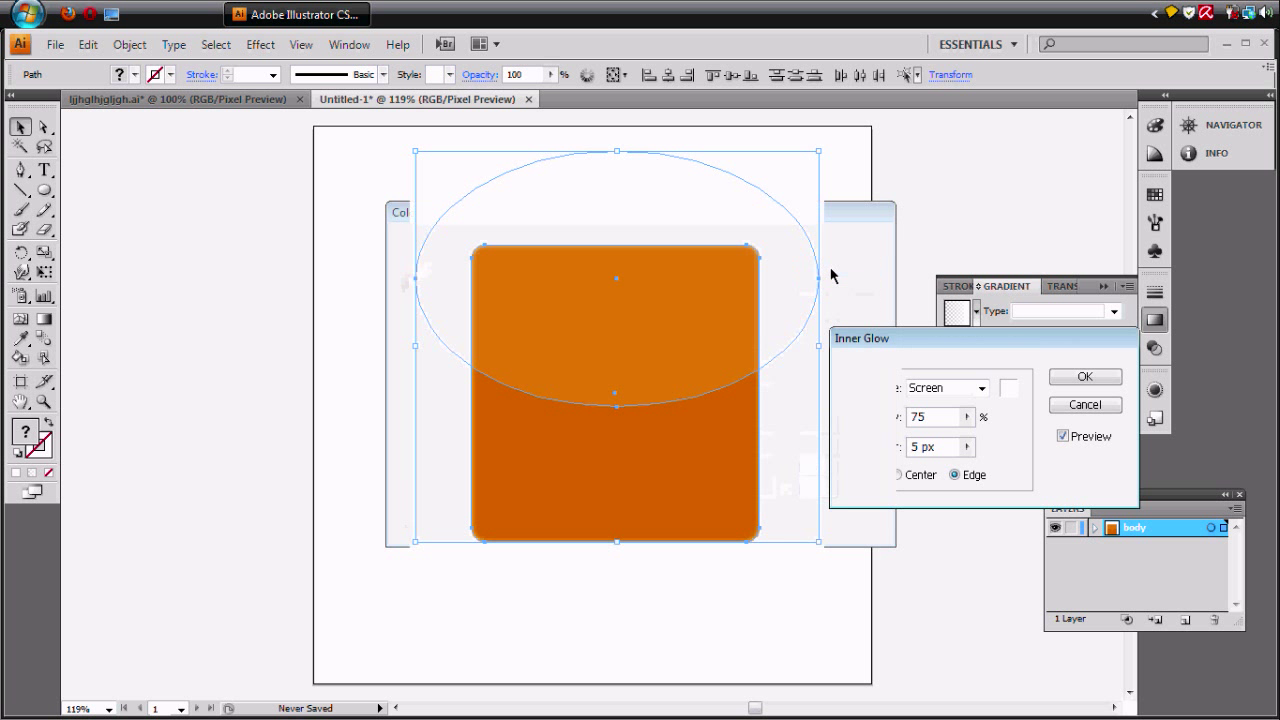
Step: Set the inner glow to 100% opacity and 26 px blur, and apply it
click(967, 418)
drag(942, 442, 983, 448)
click(966, 447)
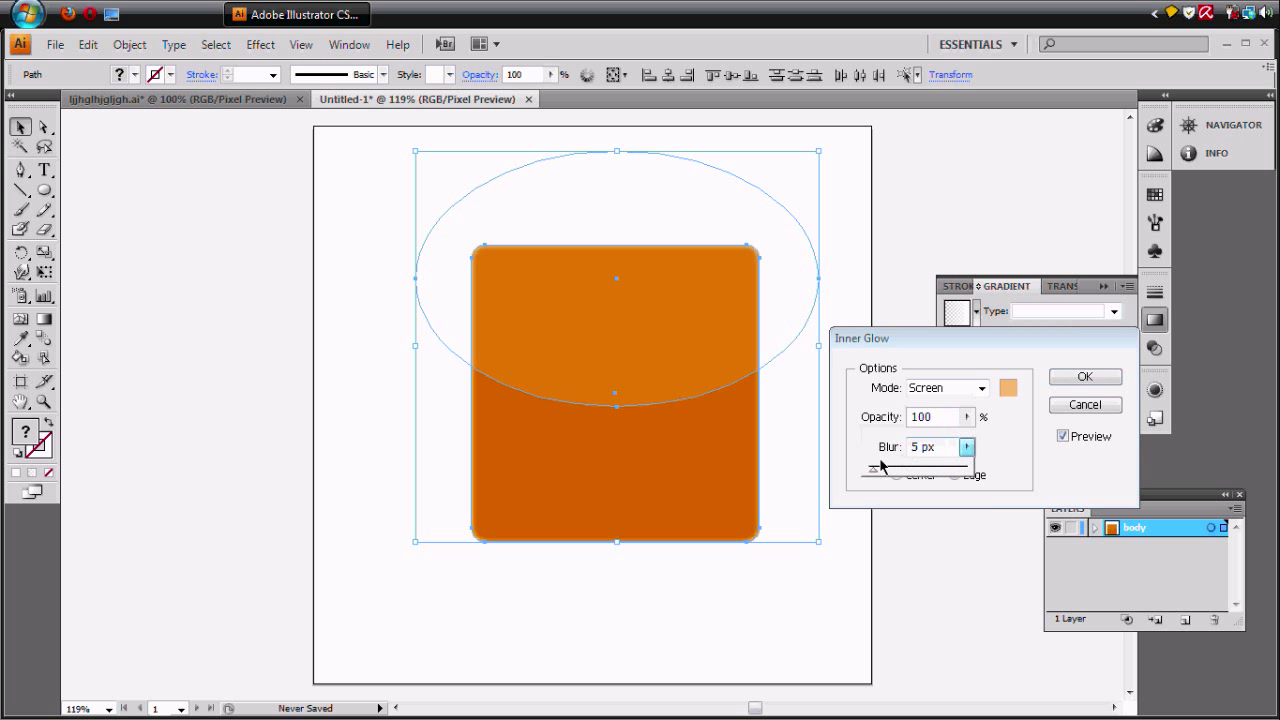
drag(870, 468, 887, 477)
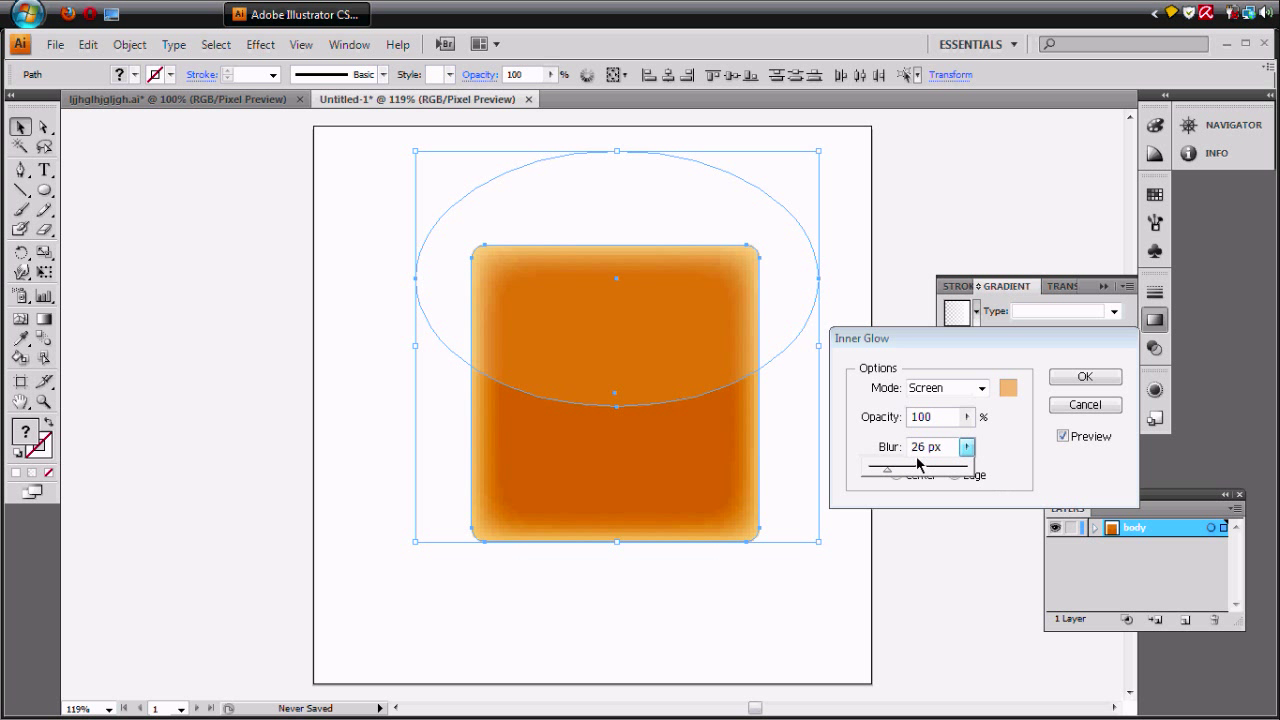
click(1082, 378)
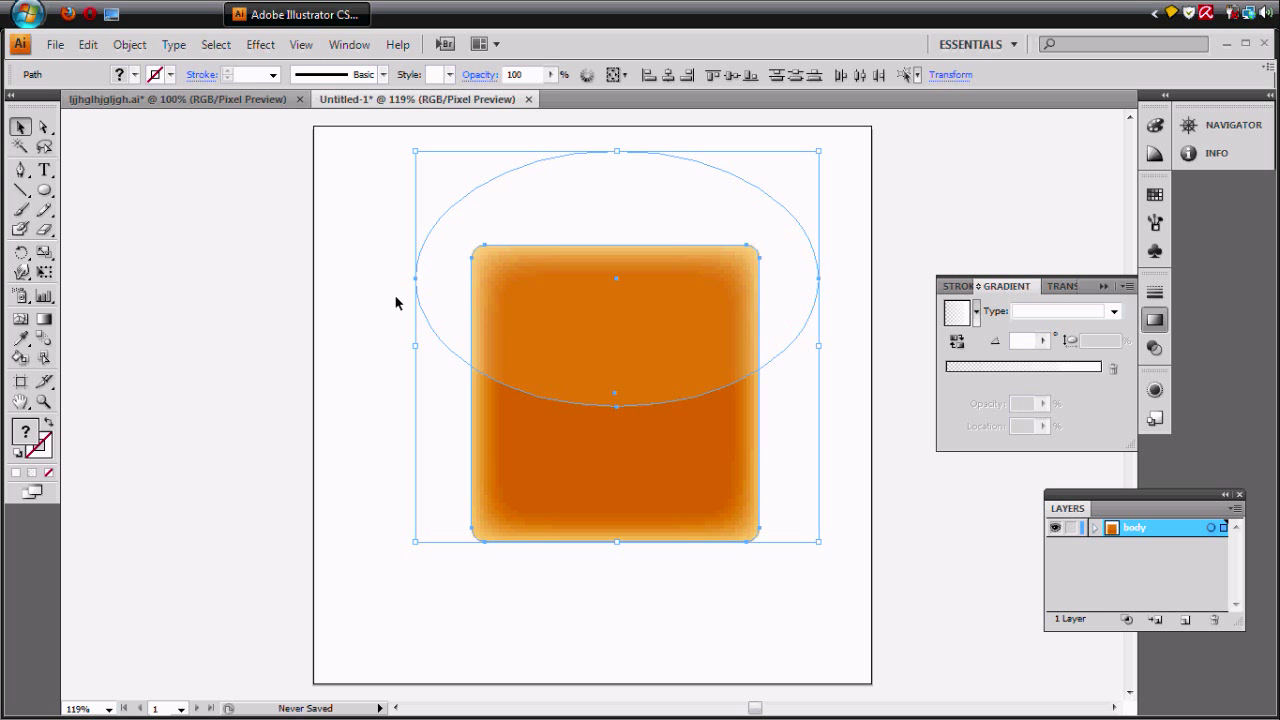
Step: Lower the highlight ellipse's opacity to 9%, then deselect it
click(263, 286)
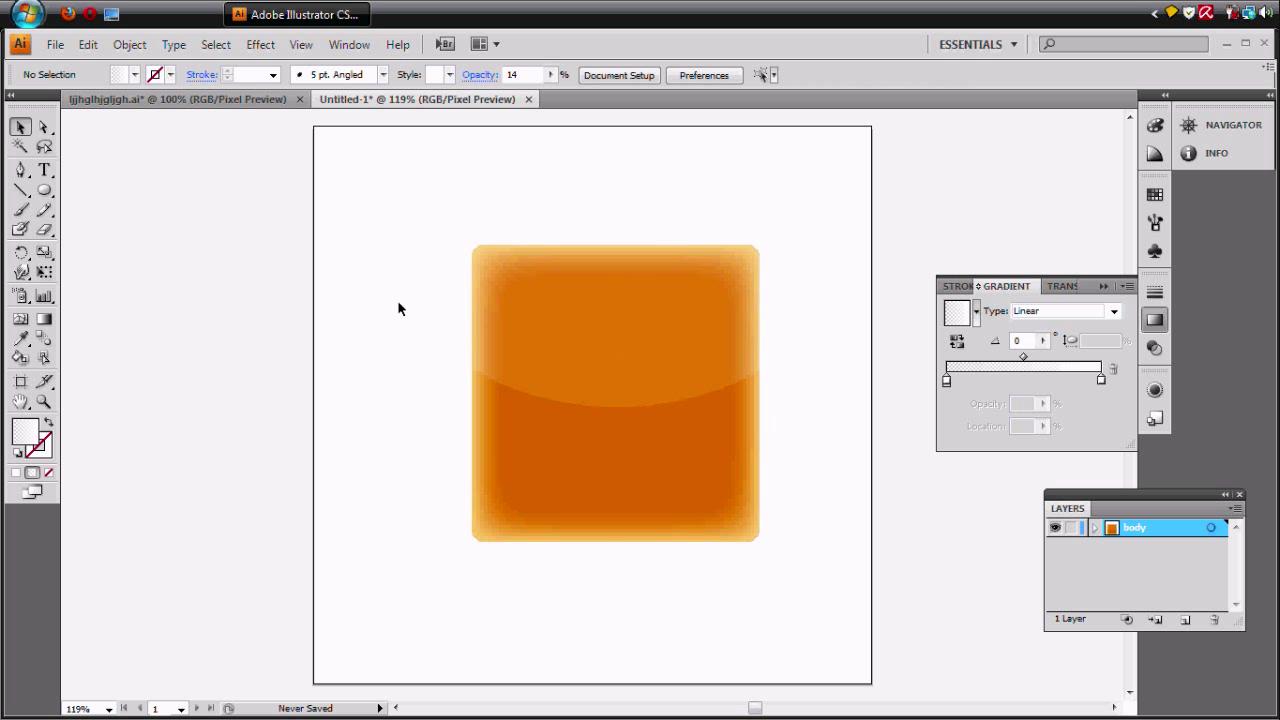
click(586, 291)
click(551, 74)
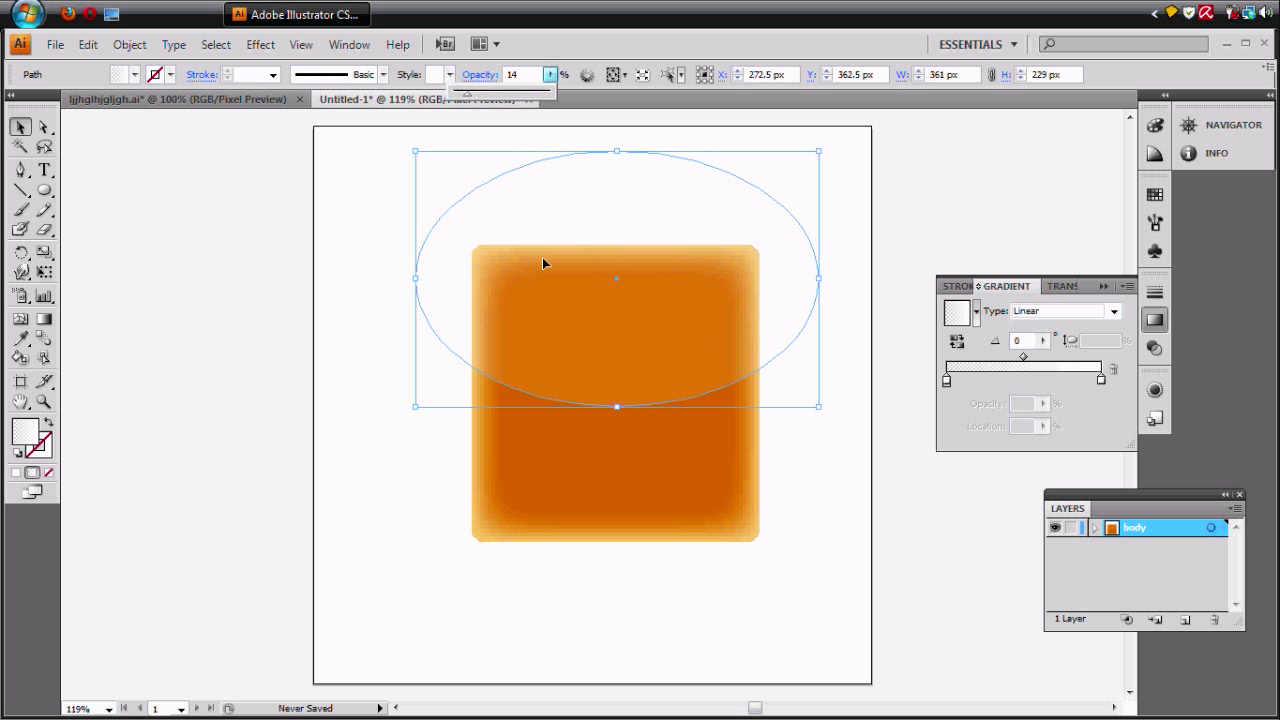
drag(467, 97, 464, 98)
click(240, 226)
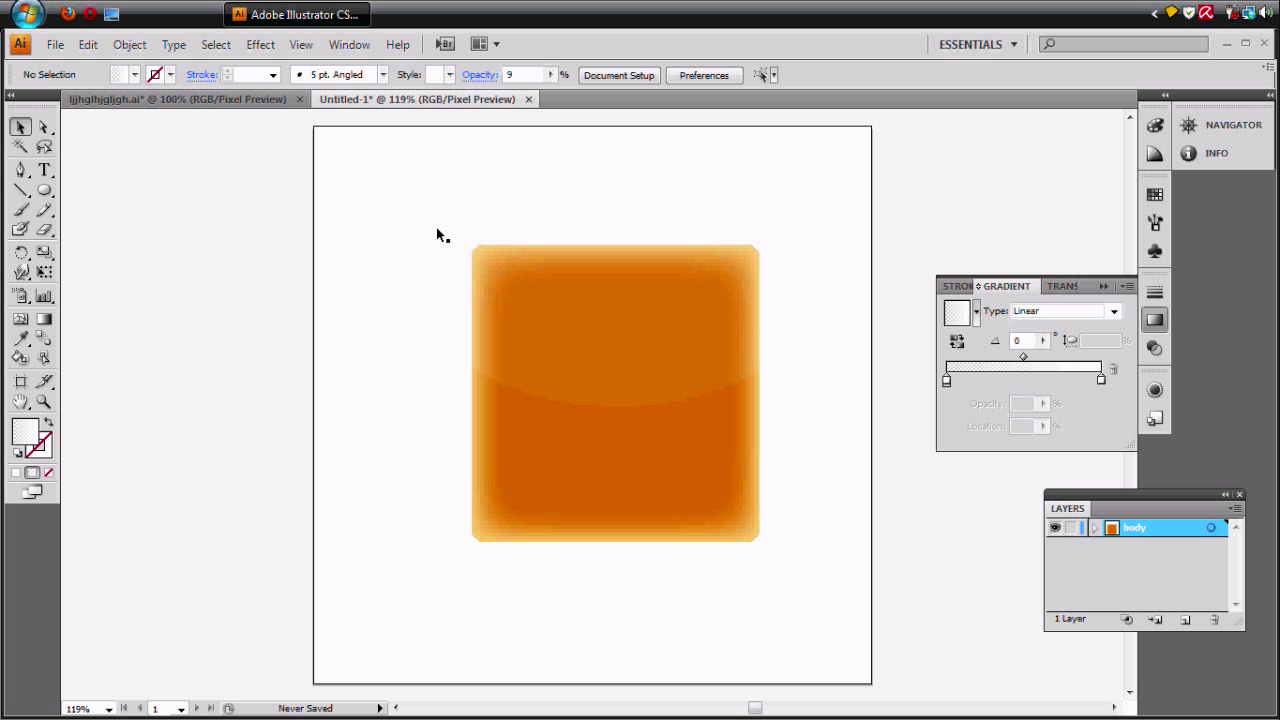
Step: Lock the body layer, add Layer 2, and start a white 72 pt text object on the square
click(1071, 528)
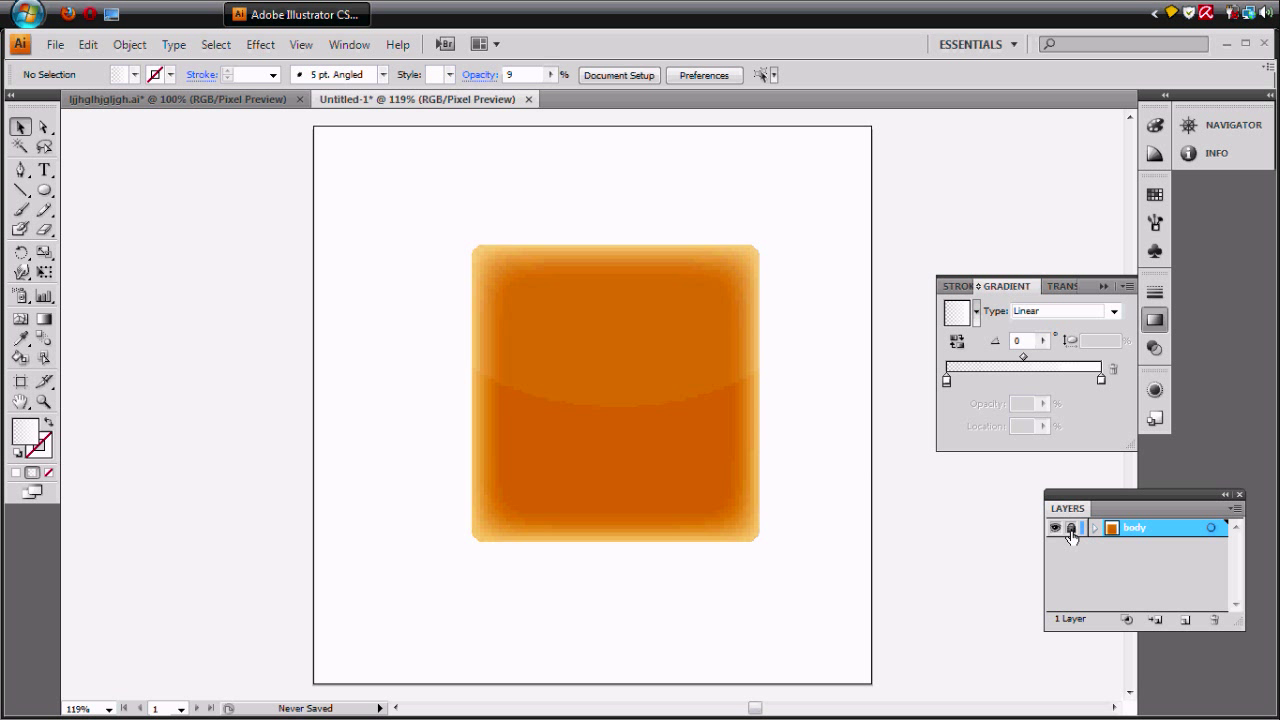
click(1185, 621)
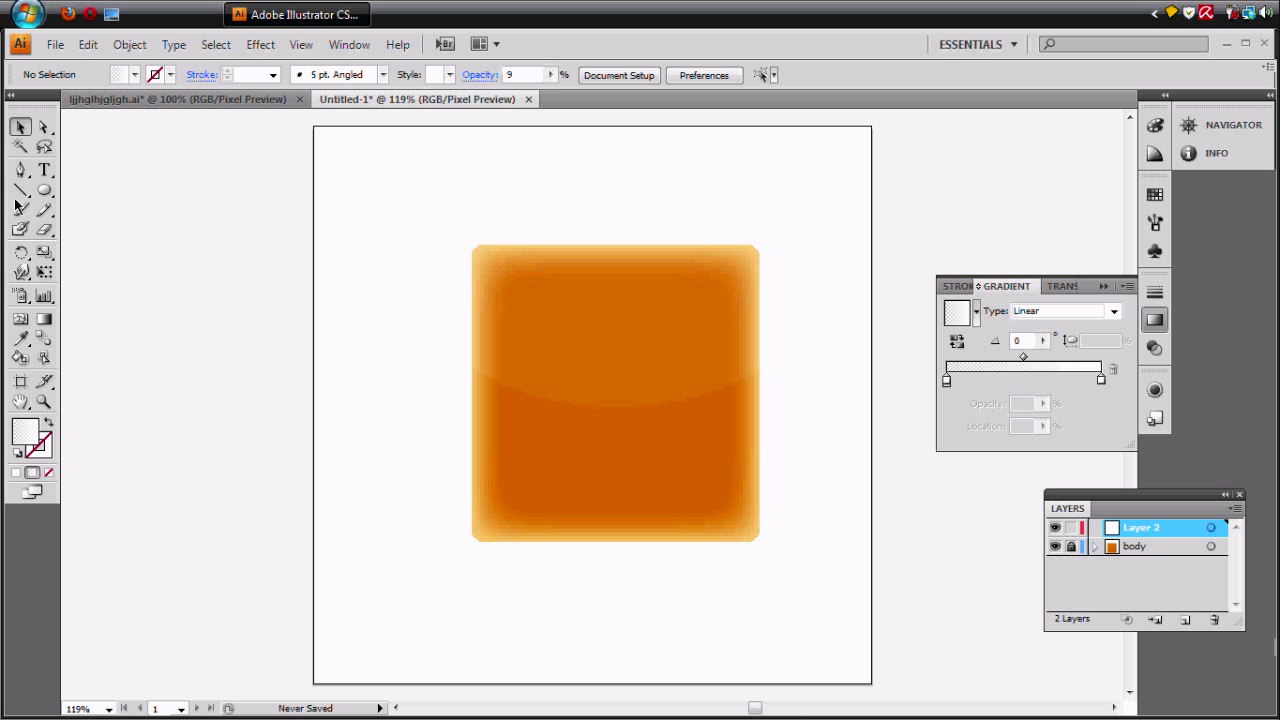
click(44, 170)
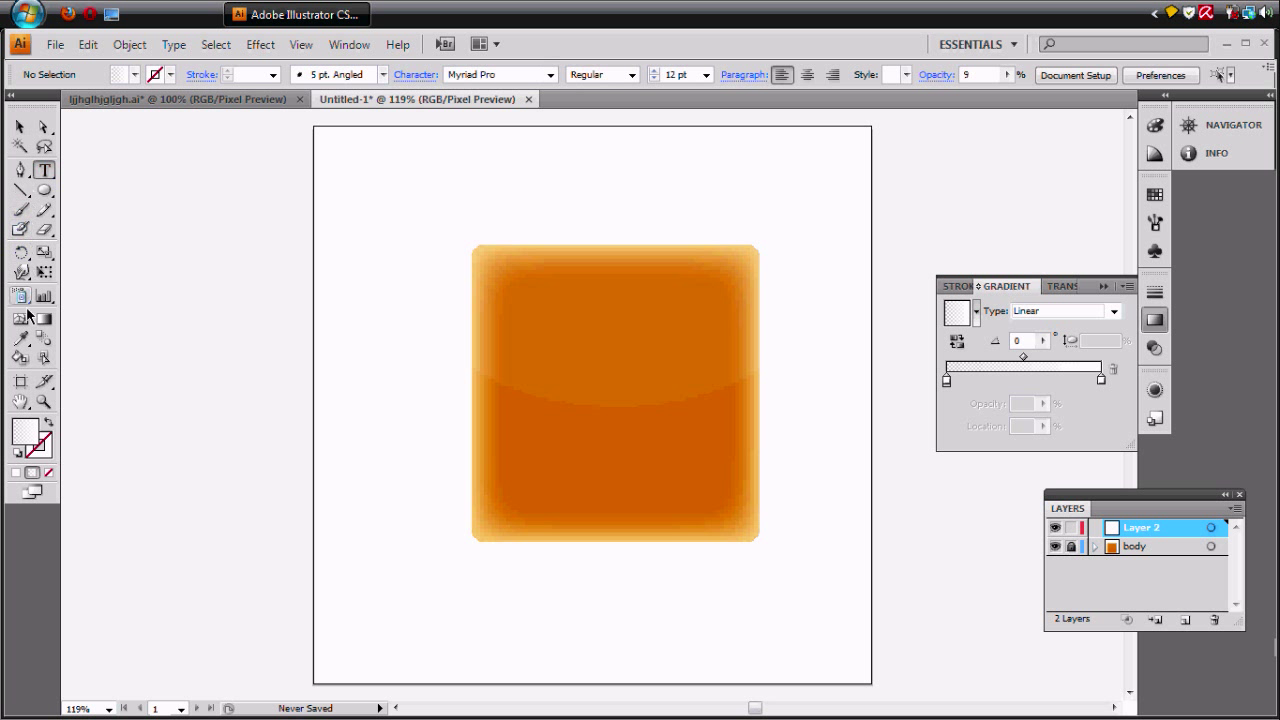
click(17, 474)
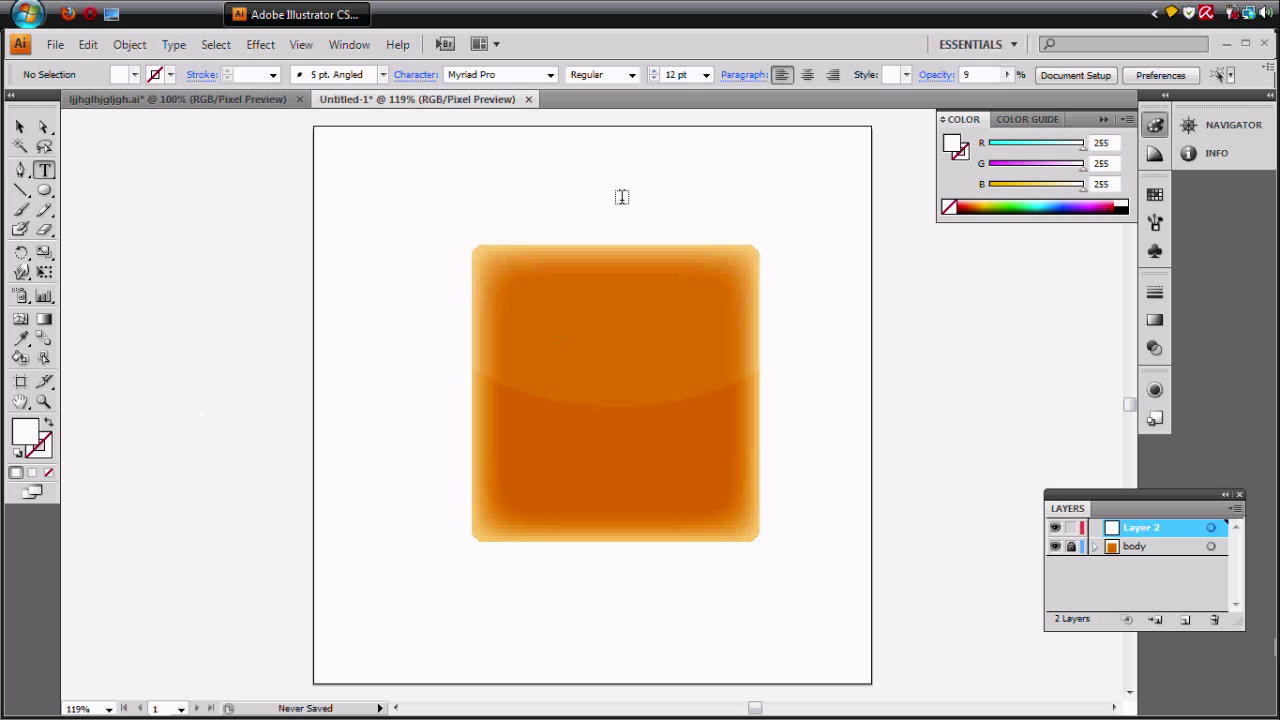
click(705, 75)
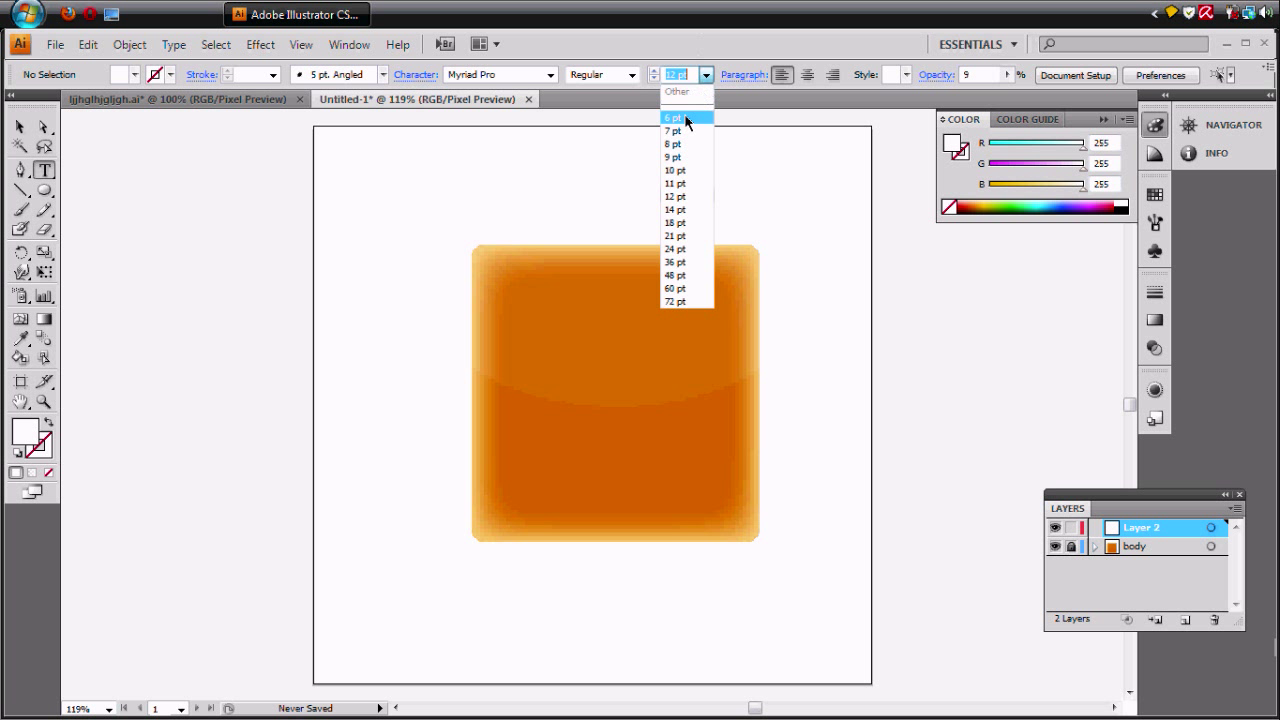
click(680, 302)
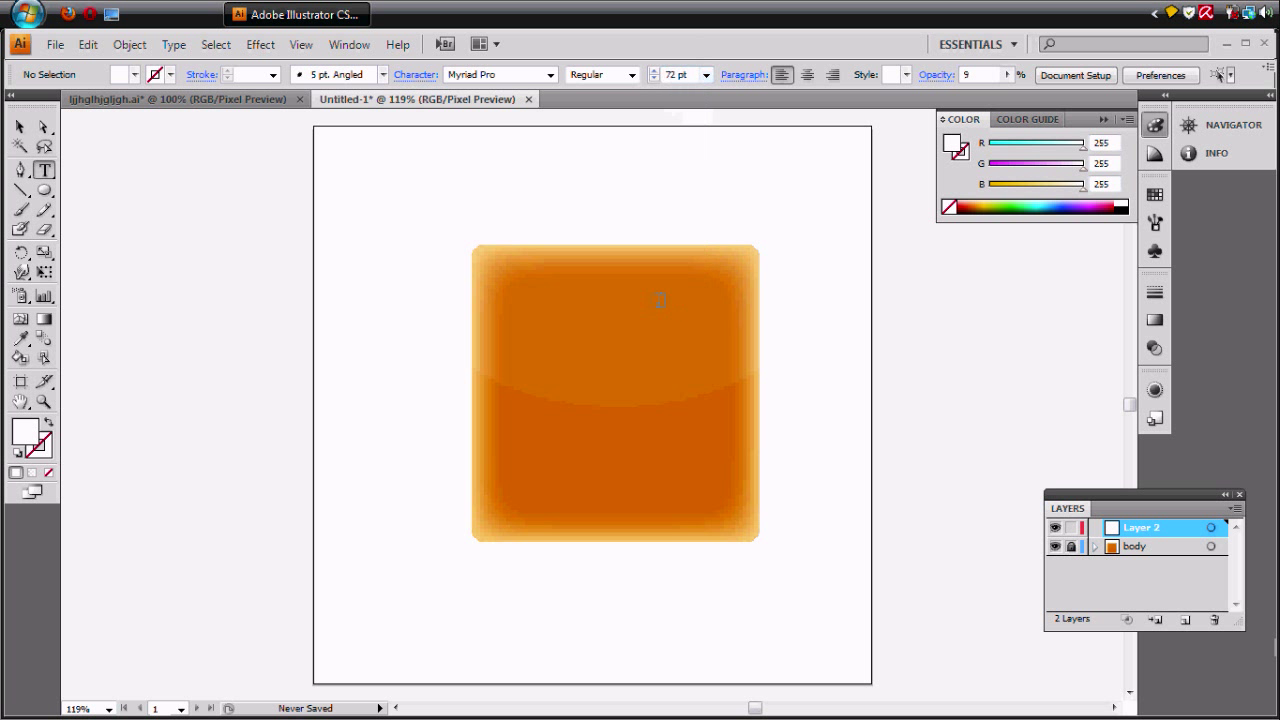
click(555, 396)
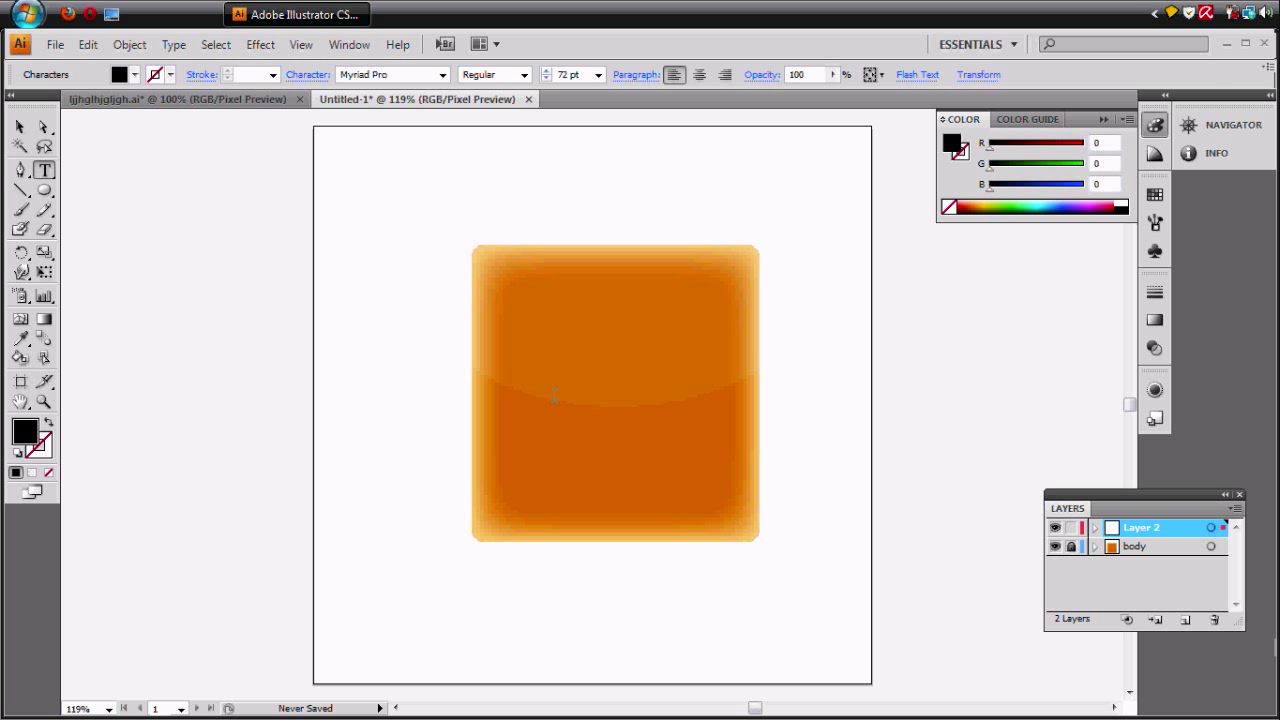
Step: Delete the stray black letter and switch the text fill to white
text(A)
key(BackSpace)
double_click(27, 432)
mouse_move(405, 265)
mouse_down()
mouse_move(380, 260)
mouse_move(420, 260)
mouse_move(400, 256)
mouse_up()
click(834, 268)
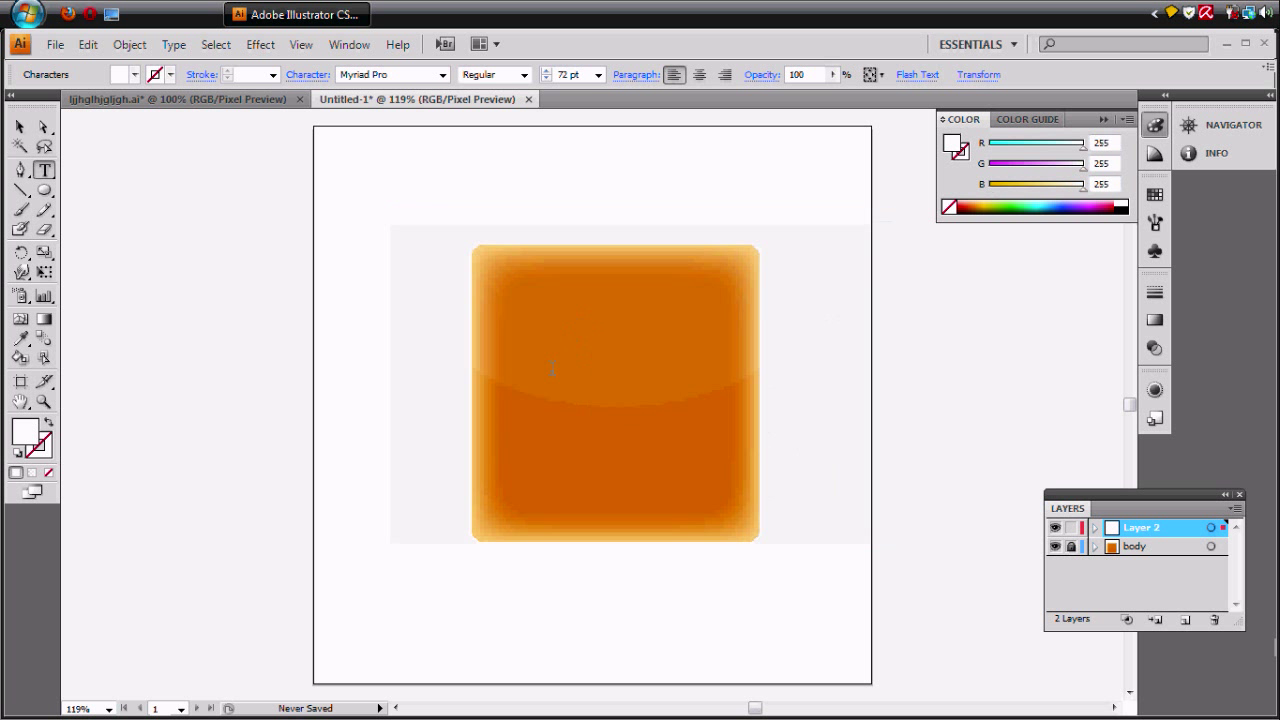
Step: Type 'AI' and keep the selected lettering at 72 pt
text(A)
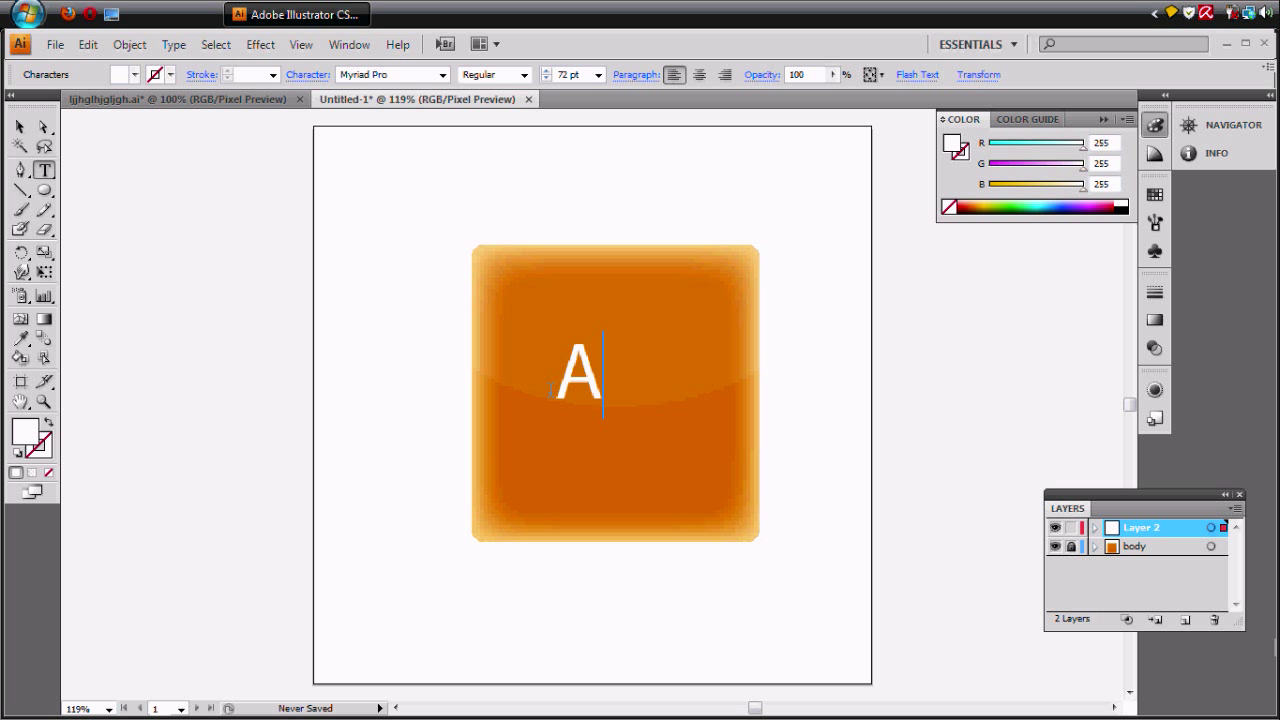
text(L)
key(BackSpace)
text(I)
drag(613, 367, 553, 370)
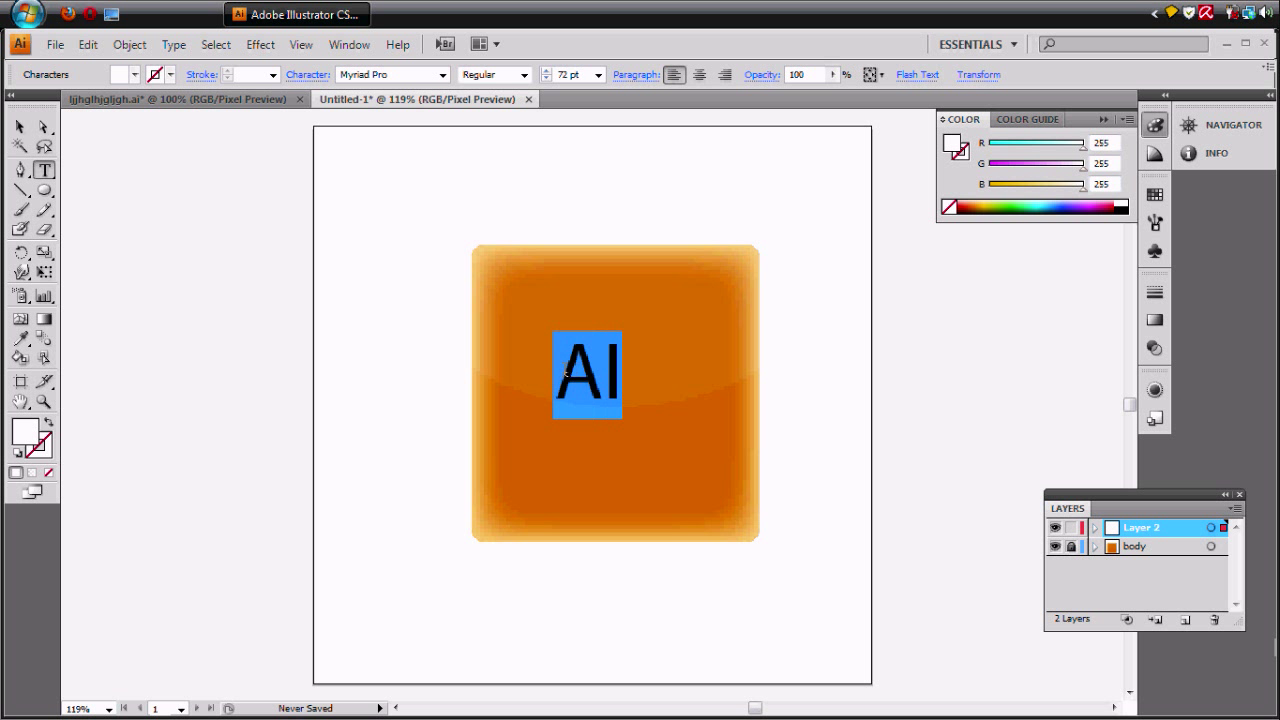
click(598, 75)
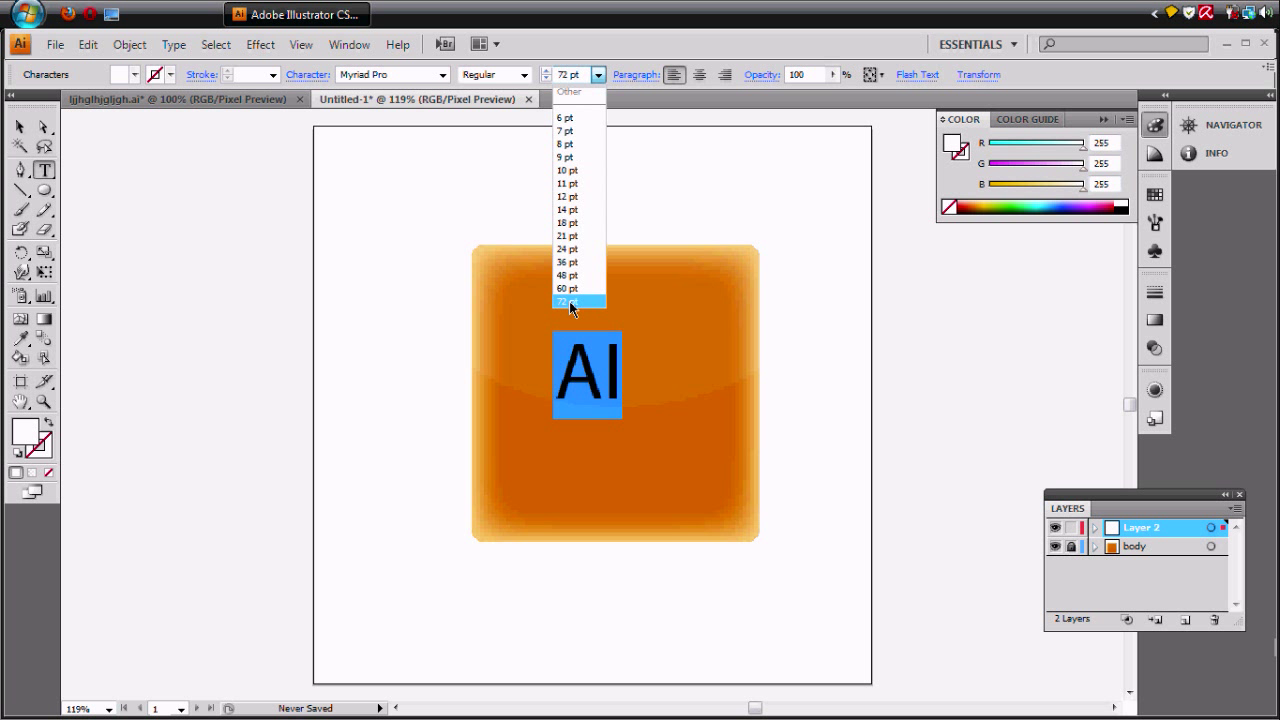
click(569, 301)
Step: Scale the white AI text up to about 170 pt and shift it up and left
click(20, 127)
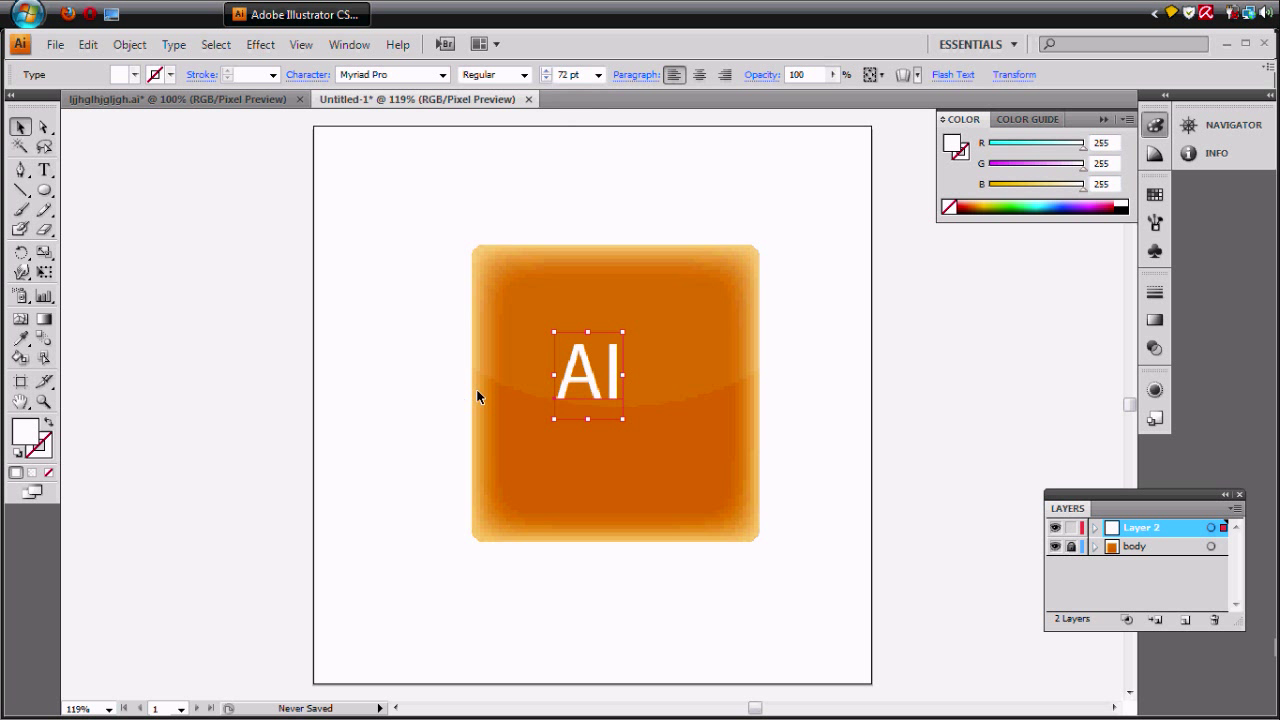
drag(622, 416, 687, 496)
drag(620, 412, 604, 393)
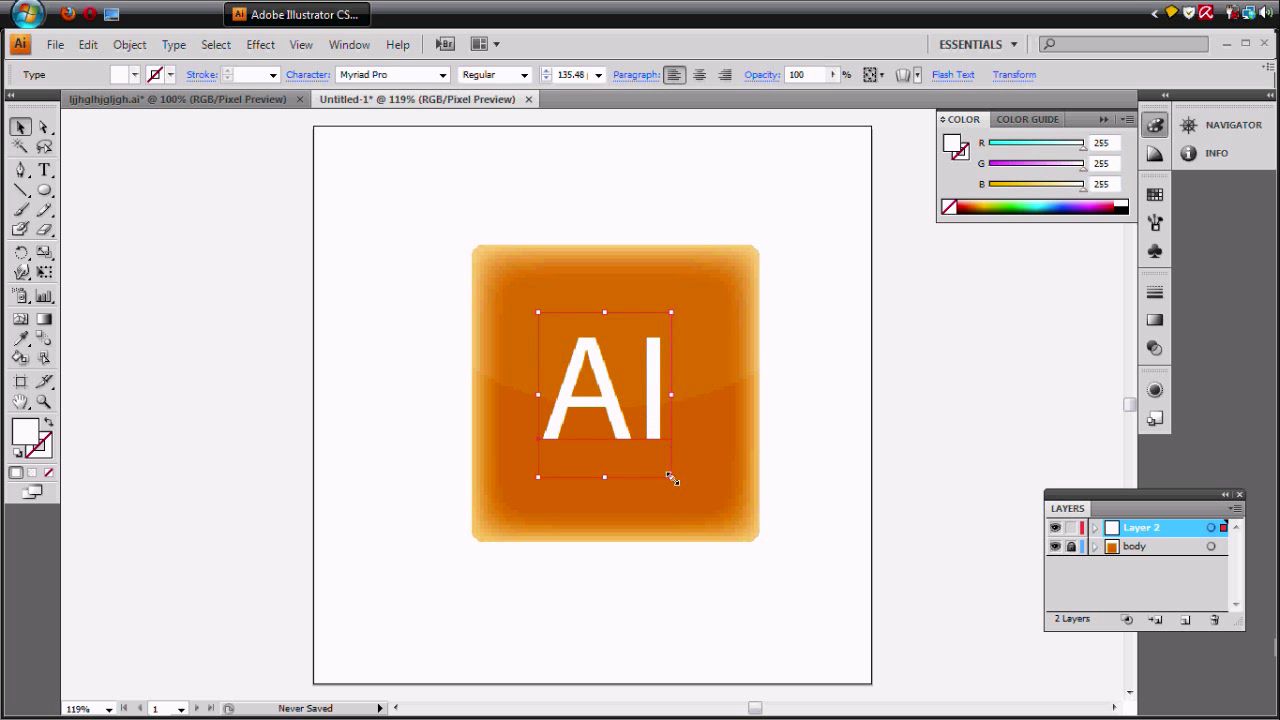
drag(671, 477, 699, 497)
mouse_move(627, 418)
mouse_down()
mouse_move(603, 382)
mouse_move(613, 397)
mouse_up()
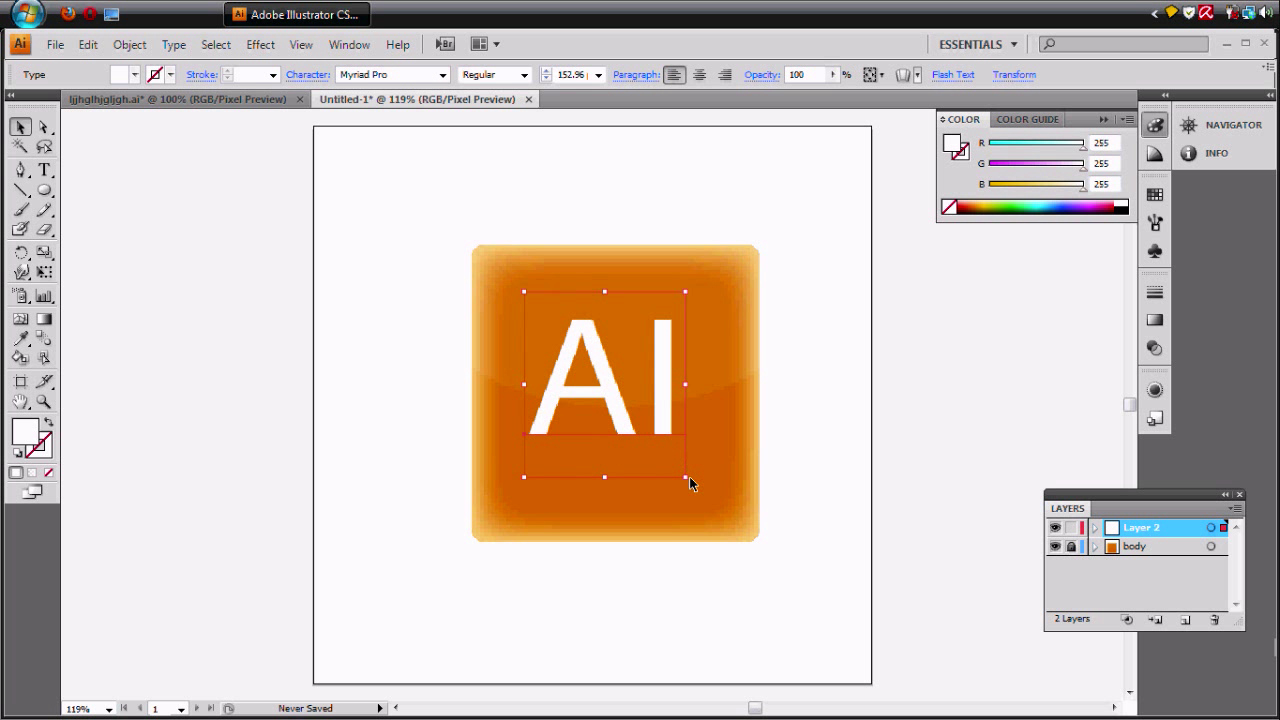
drag(686, 477, 708, 497)
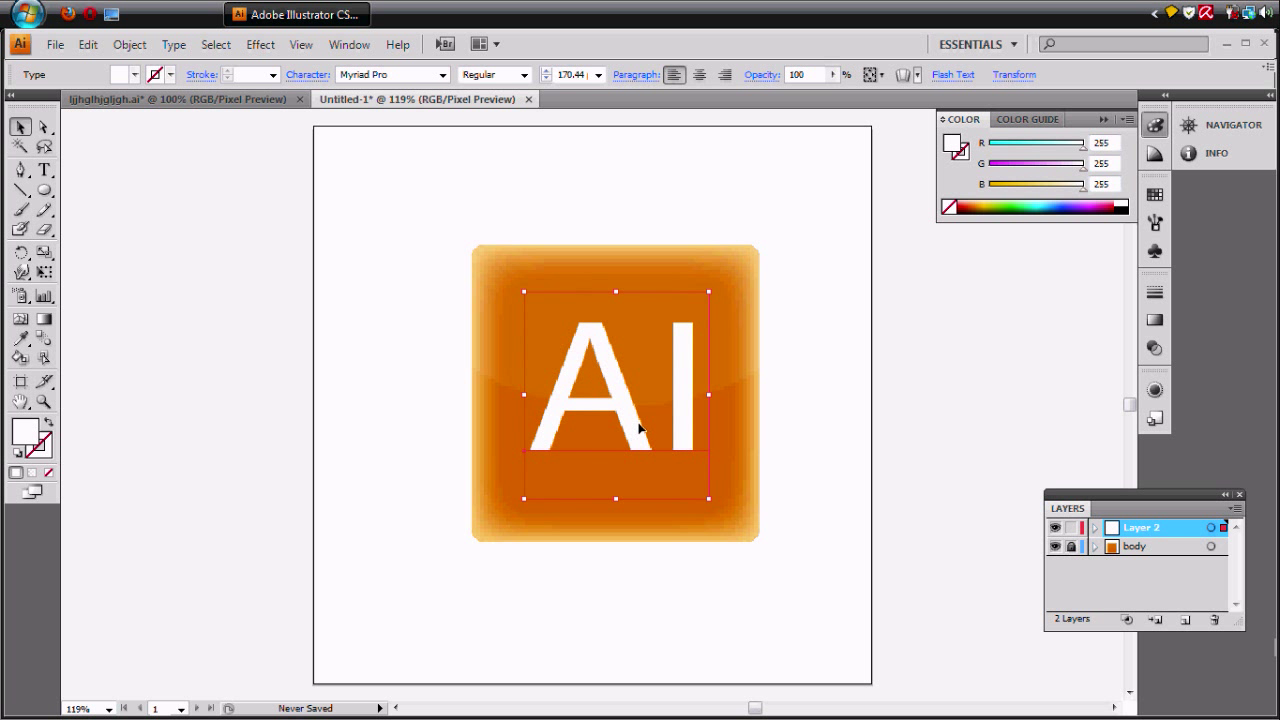
drag(640, 430, 625, 421)
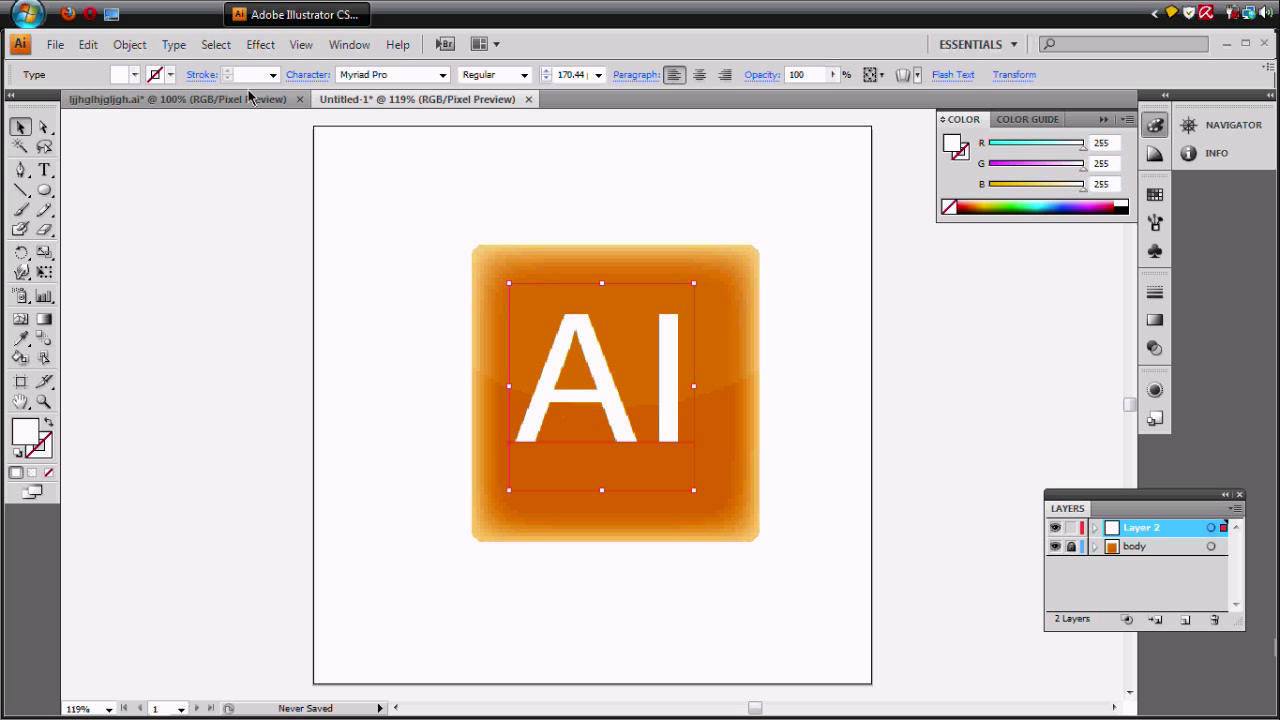
click(61, 48)
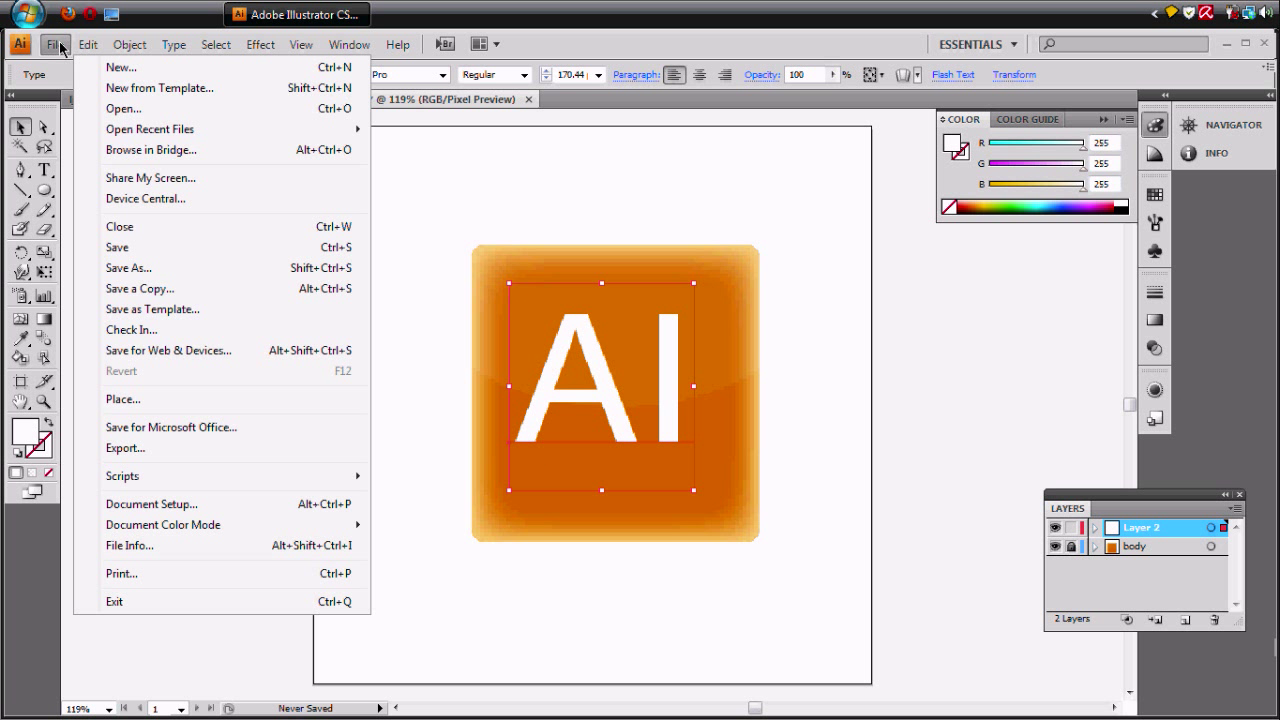
click(86, 68)
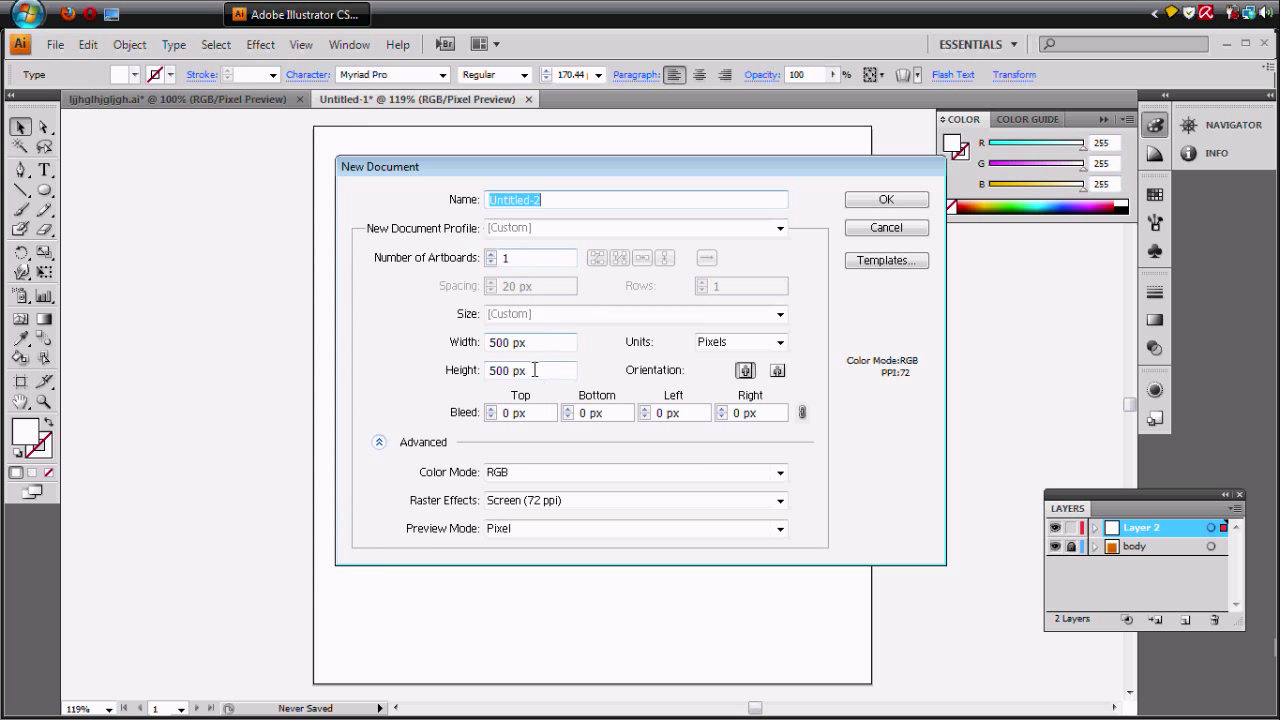
drag(512, 343, 440, 376)
text(88)
text(88)
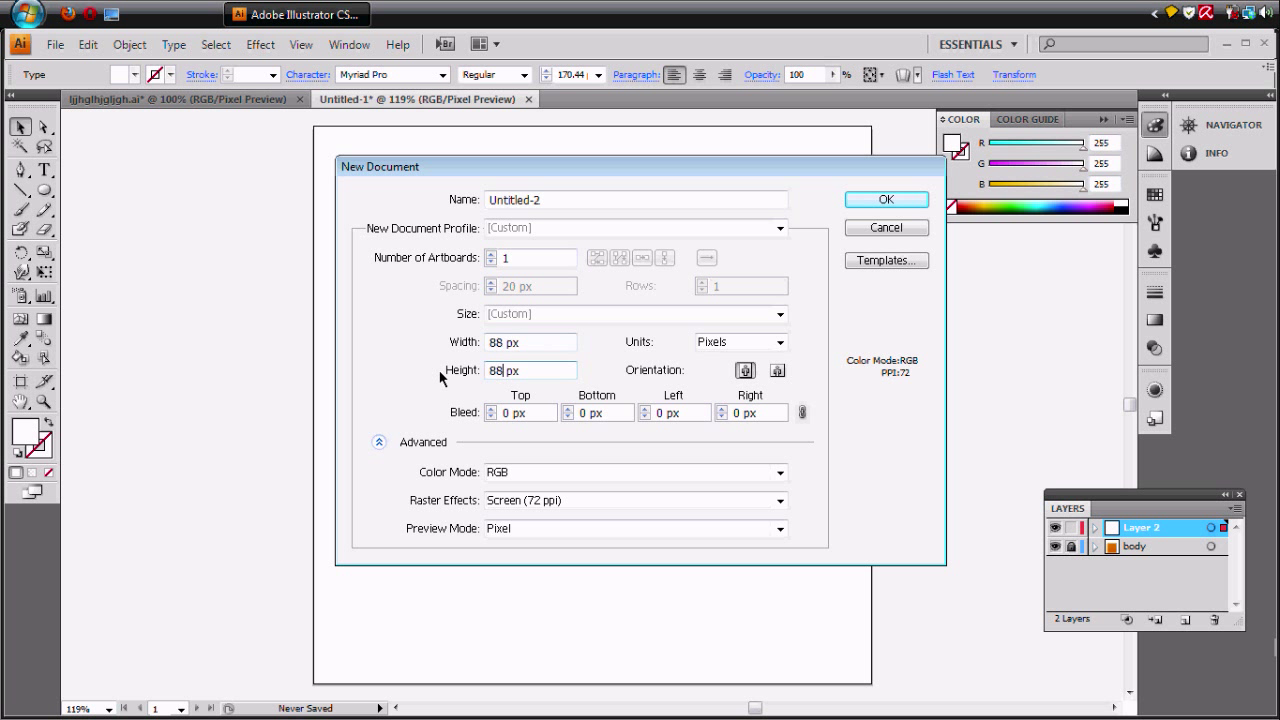
double_click(497, 342)
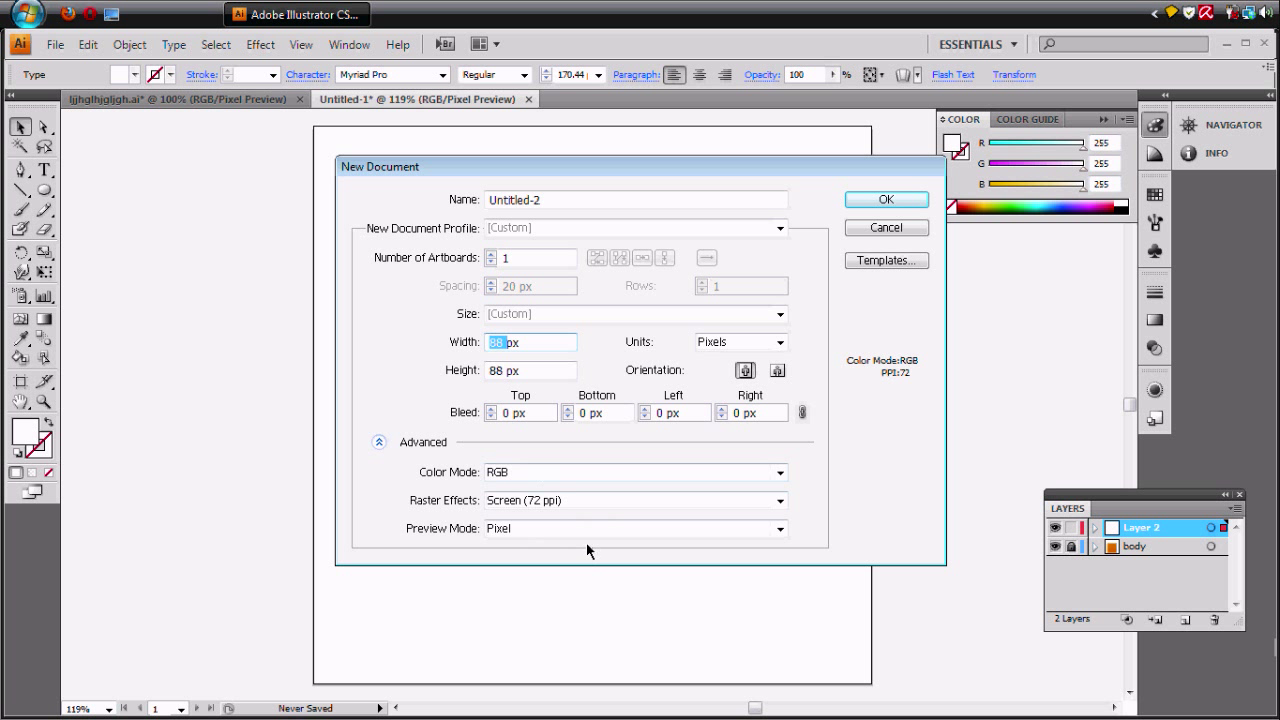
click(905, 228)
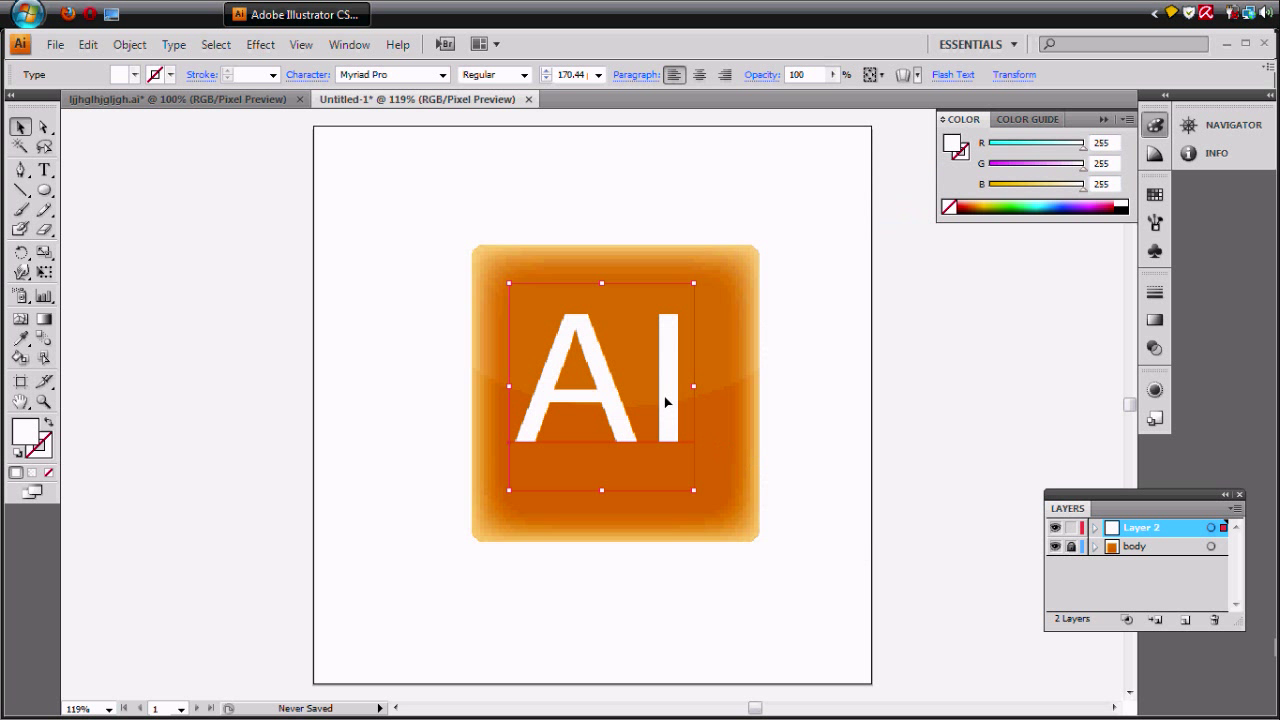
Step: Enlarge the AI text slightly, unlock the layers and flatten all artwork into Layer 2
drag(693, 497, 711, 498)
click(1071, 527)
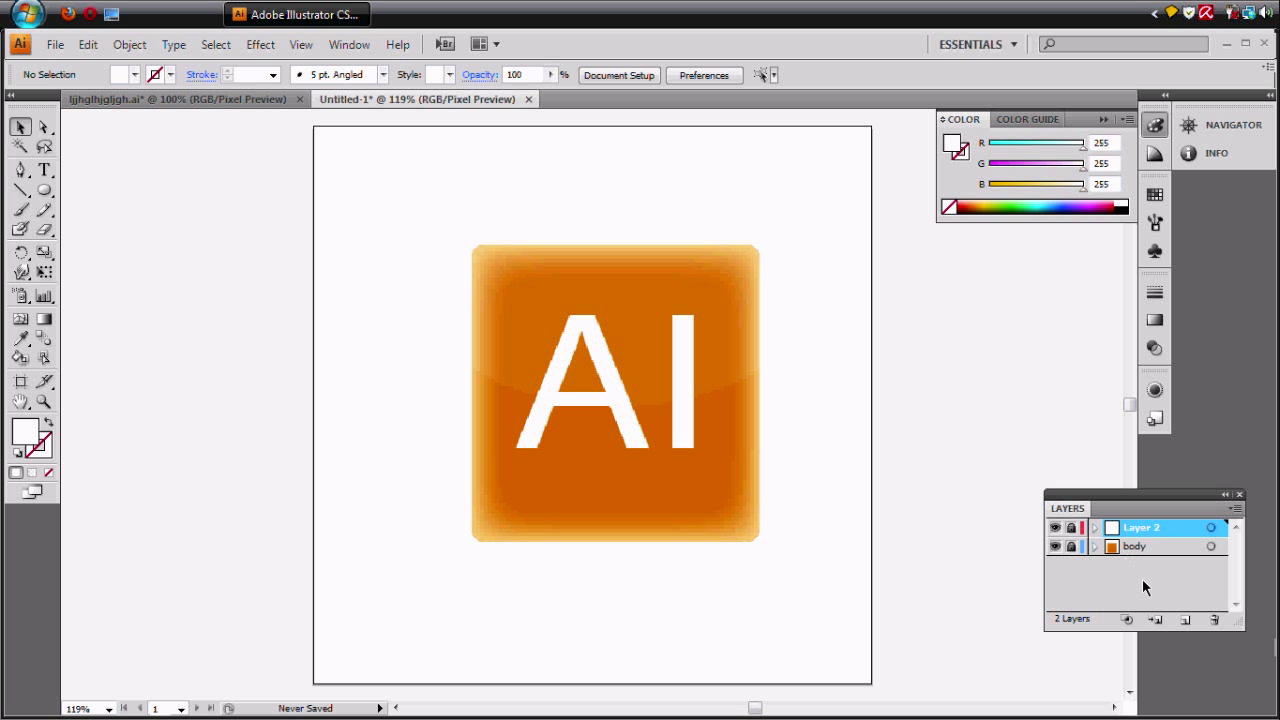
click(1071, 546)
click(1071, 527)
click(1236, 508)
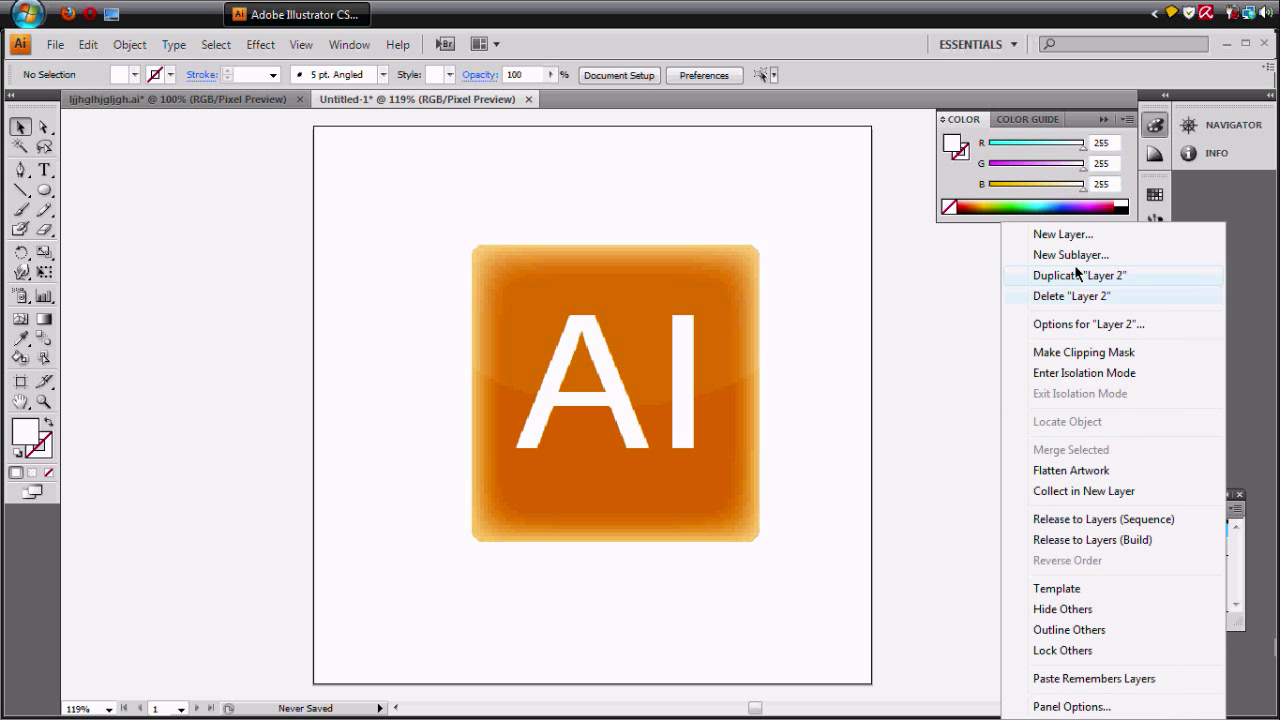
click(1086, 469)
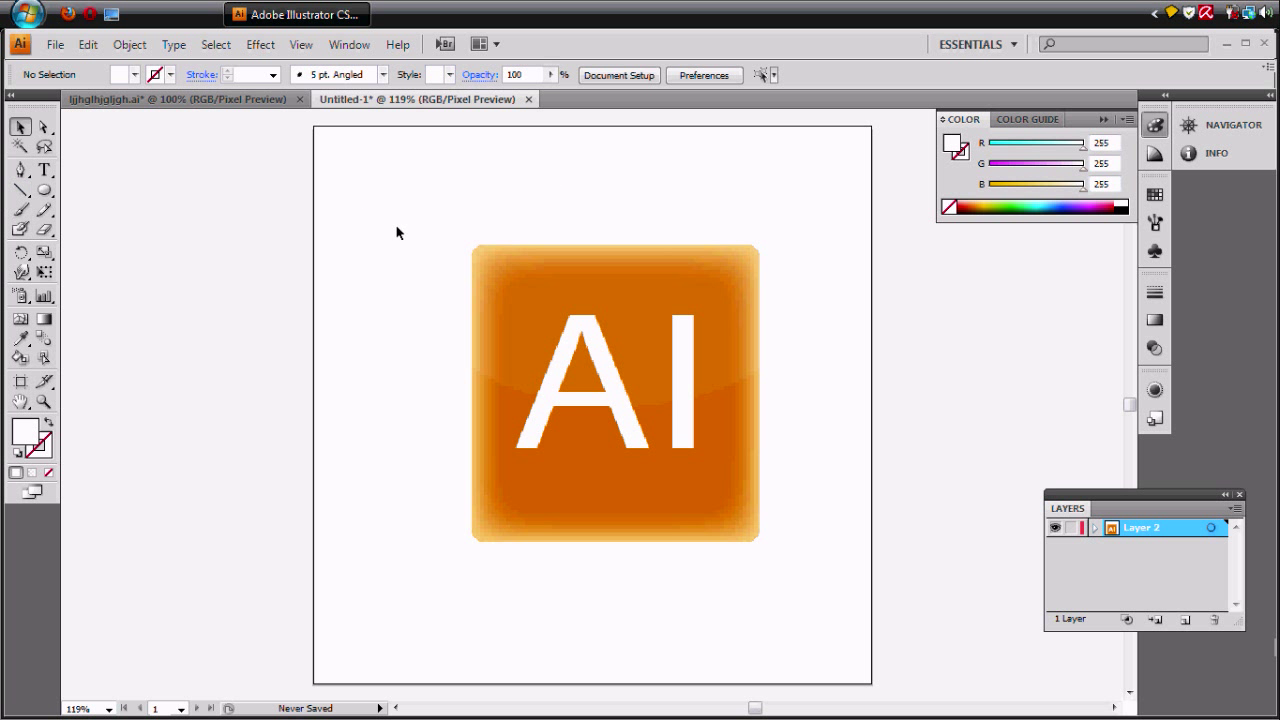
Step: Select all the icon artwork, enlarge it from the corner handle, and move it toward the top-left
drag(405, 214, 580, 349)
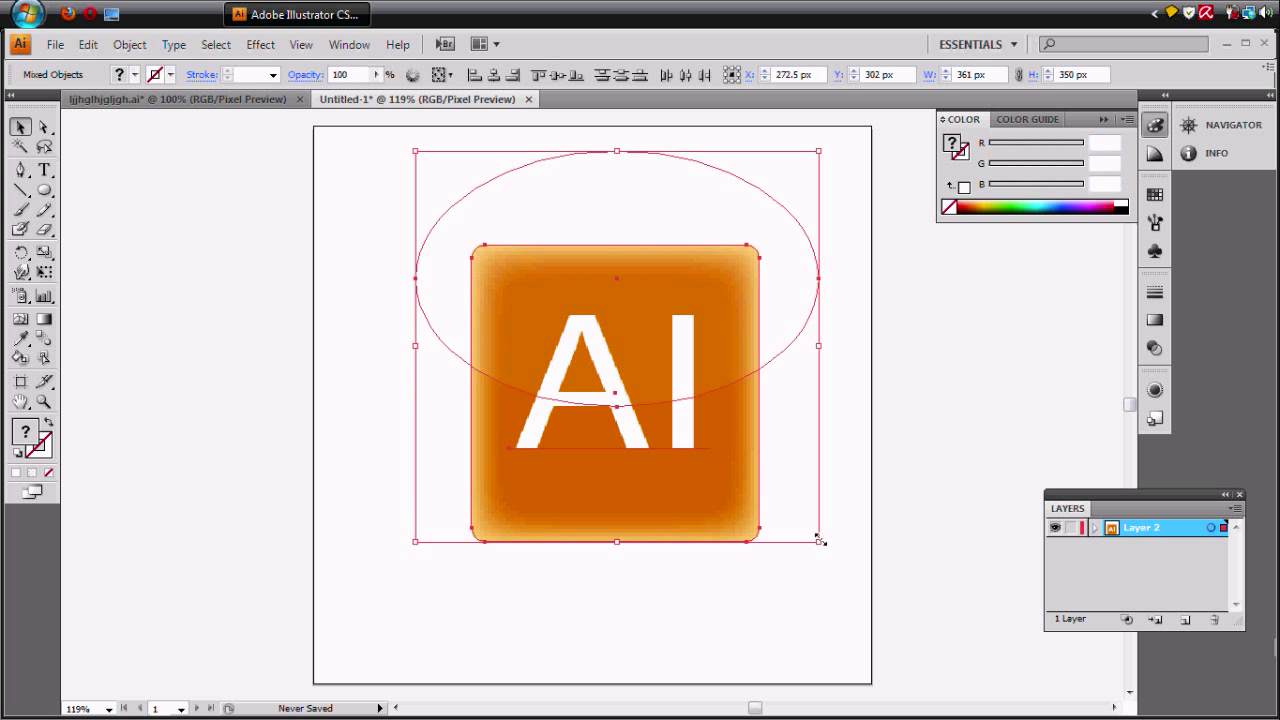
drag(832, 551, 1006, 685)
drag(810, 624, 1098, 553)
drag(686, 570, 252, 418)
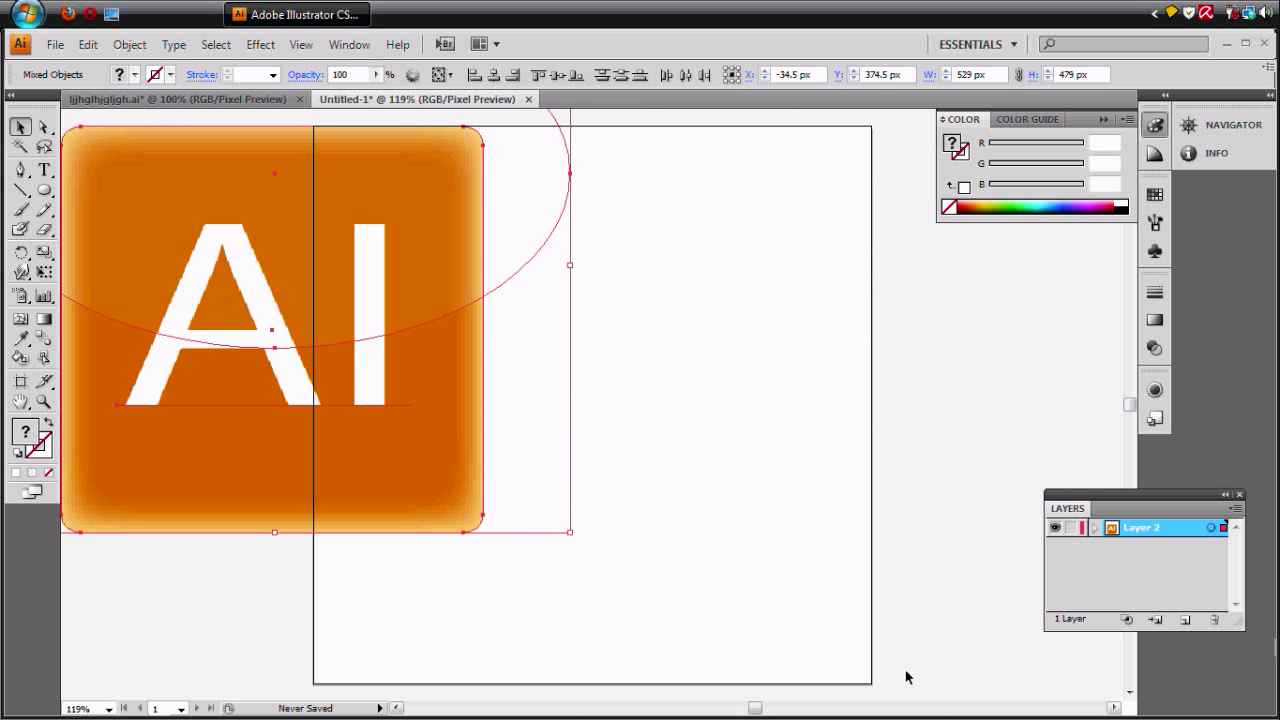
drag(755, 710, 742, 710)
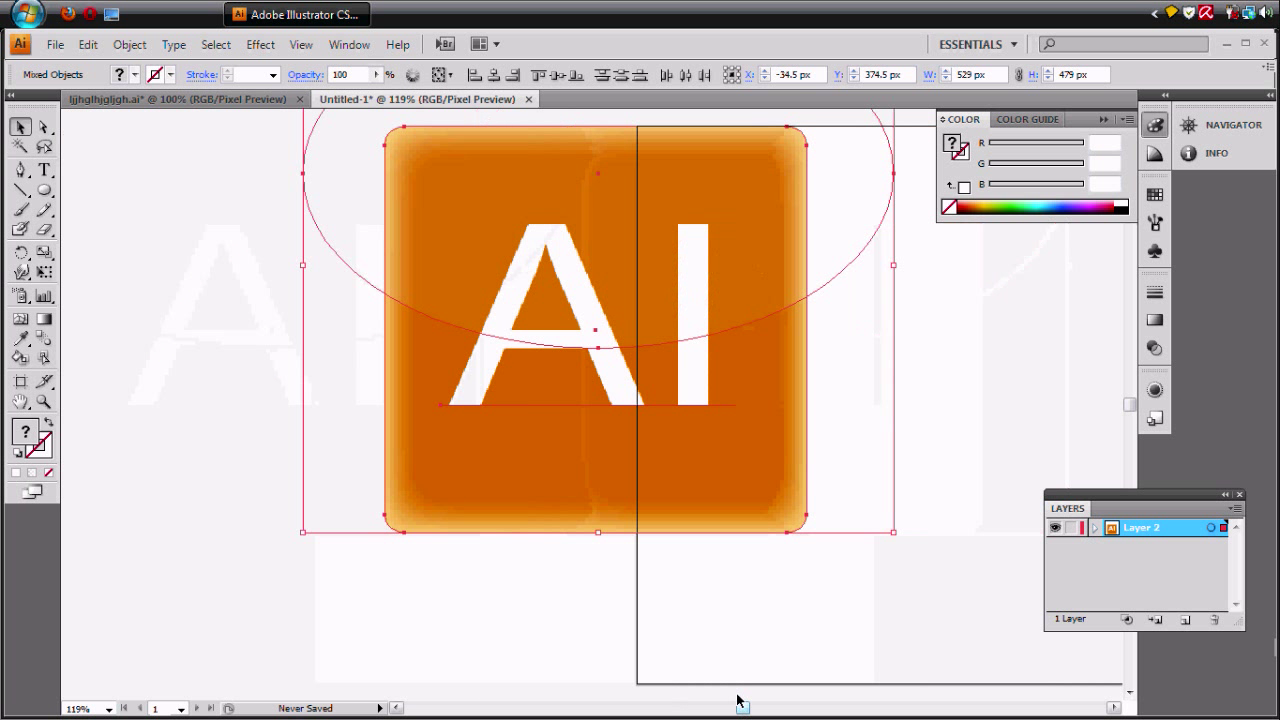
drag(554, 463, 310, 462)
drag(743, 708, 731, 708)
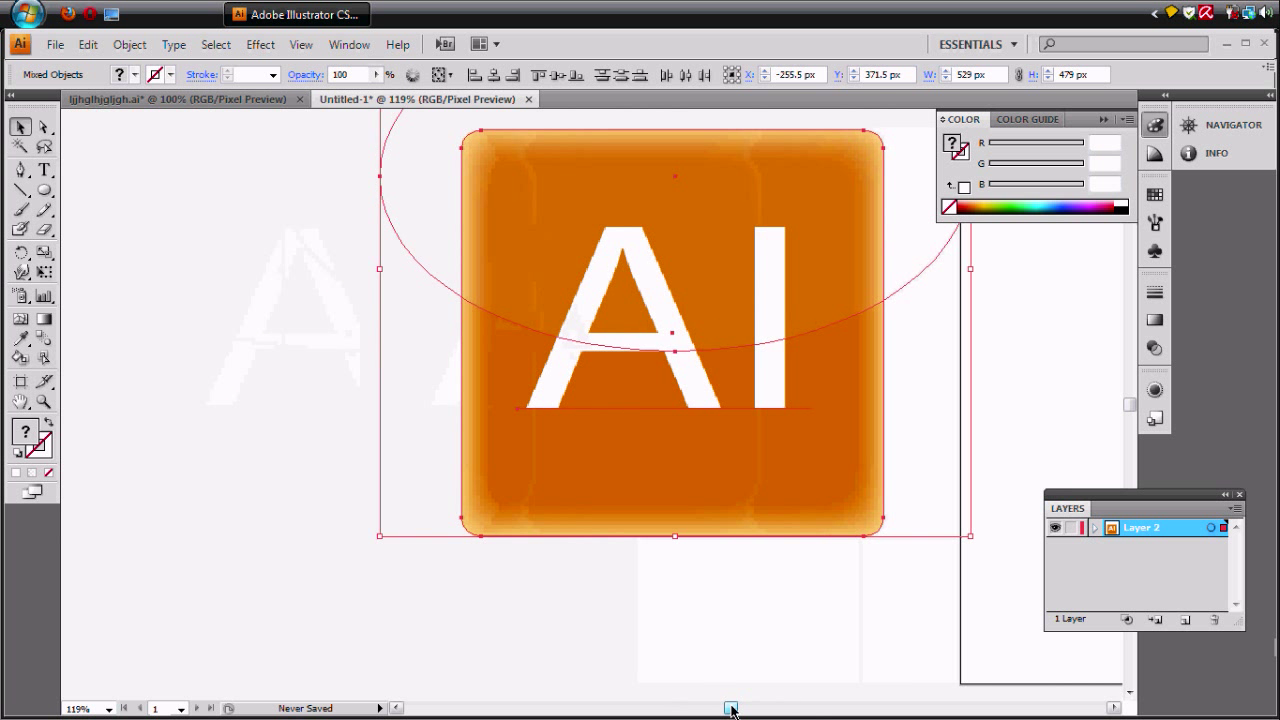
Step: Shift the orange rounded square up-left and centre the AI text inside it
click(732, 655)
click(774, 505)
drag(774, 505, 670, 484)
drag(665, 360, 564, 289)
click(876, 516)
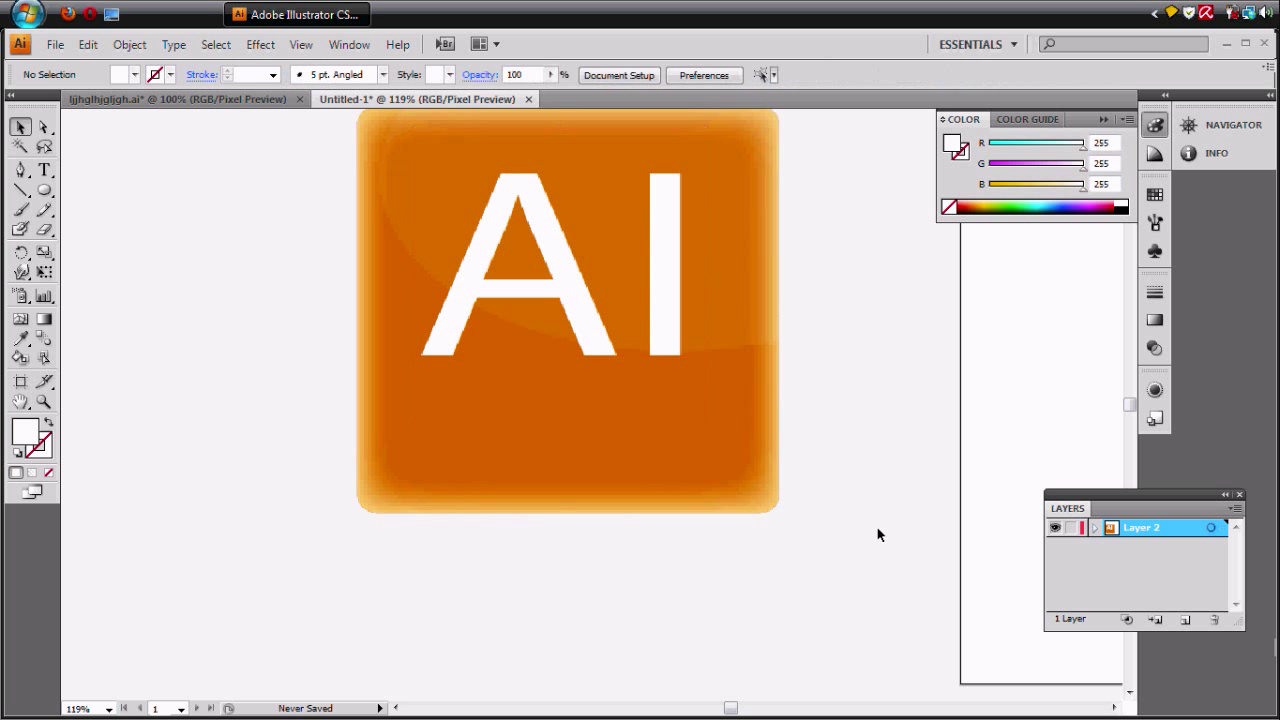
Step: Draw a 9% opacity ellipse highlight across the top of the icon
scroll(851, 499, up, 3)
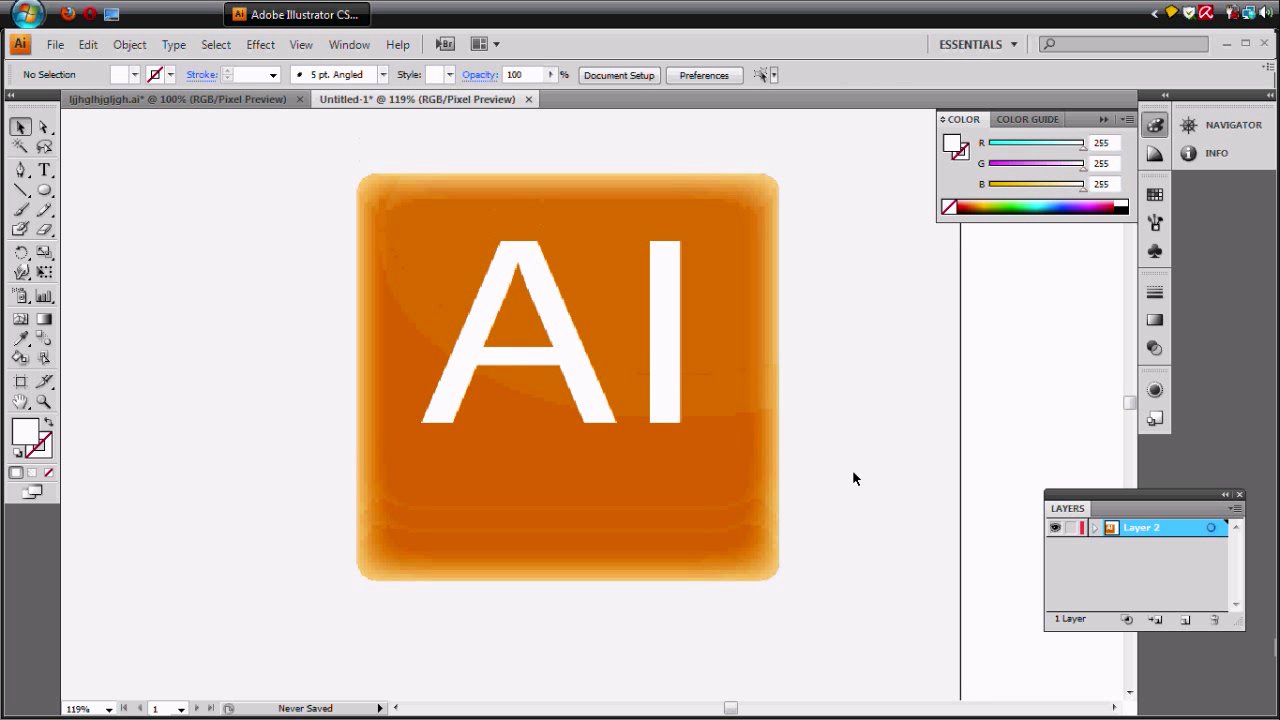
key(l)
drag(694, 349, 614, 371)
drag(778, 358, 796, 360)
click(926, 342)
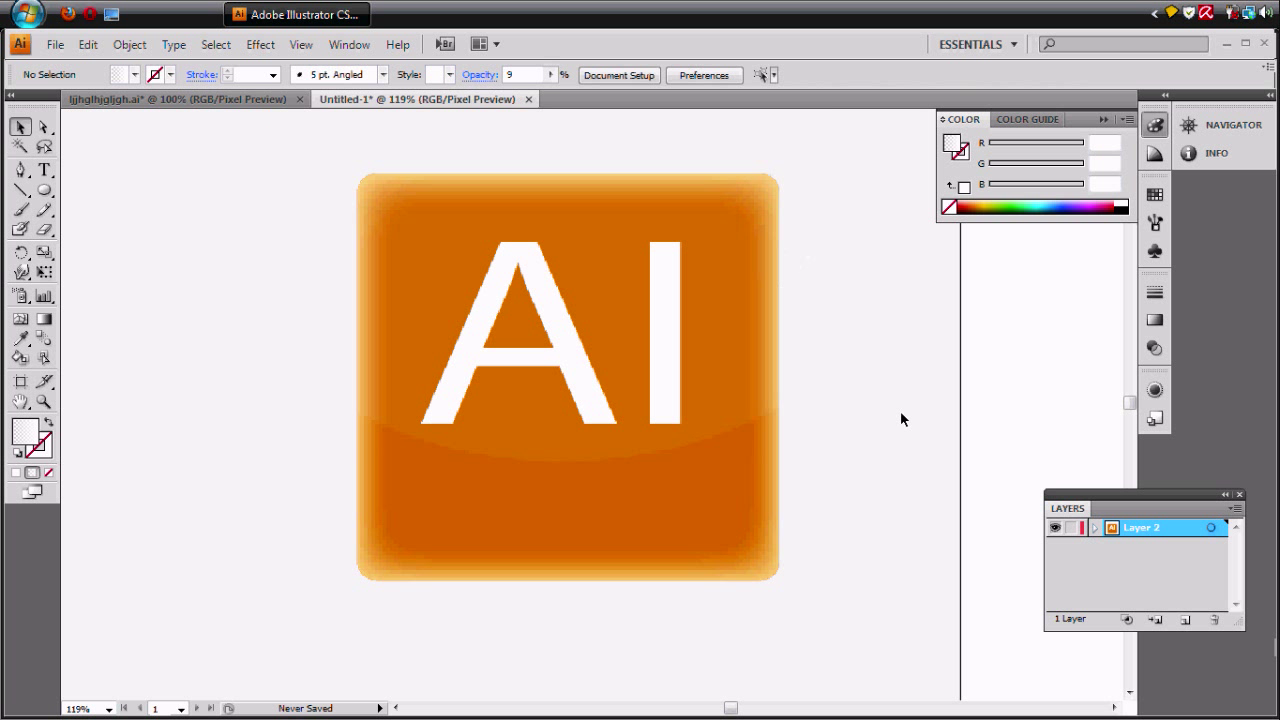
Step: Move the translucent ellipse over the icon and rotate it to a diagonal tilt
drag(751, 234, 811, 166)
click(855, 465)
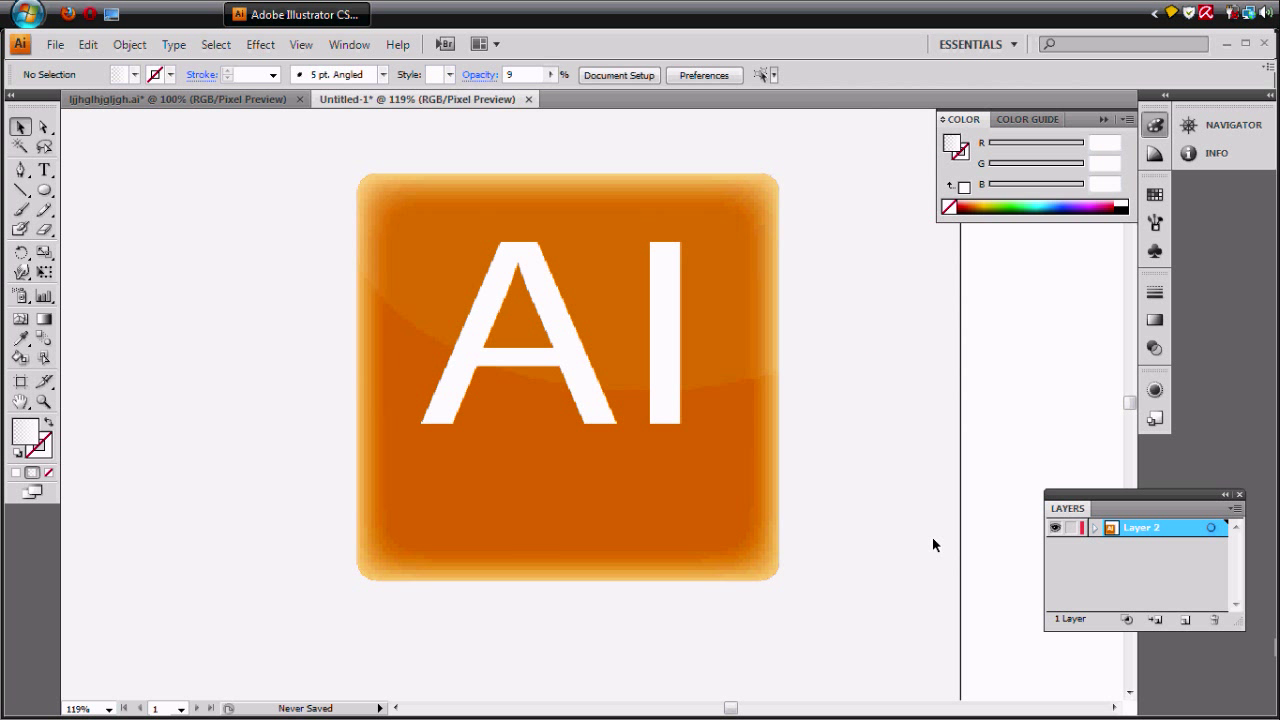
drag(484, 198, 889, 260)
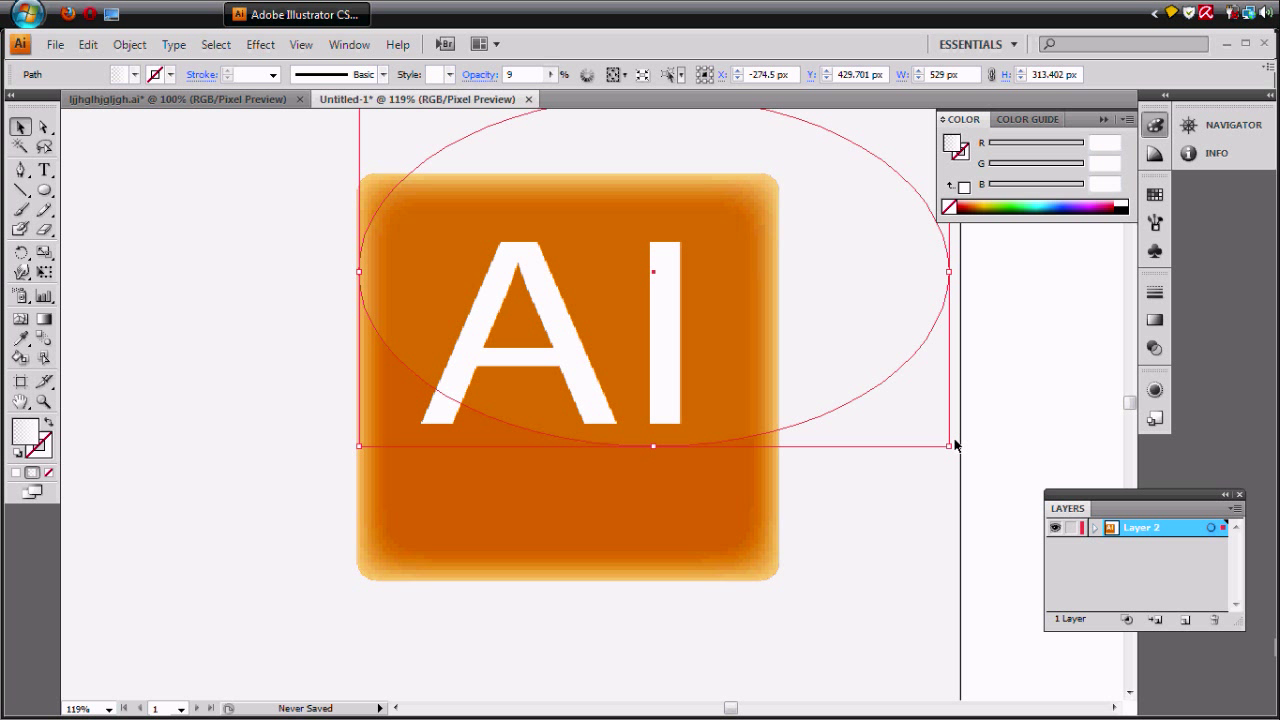
drag(951, 437, 808, 279)
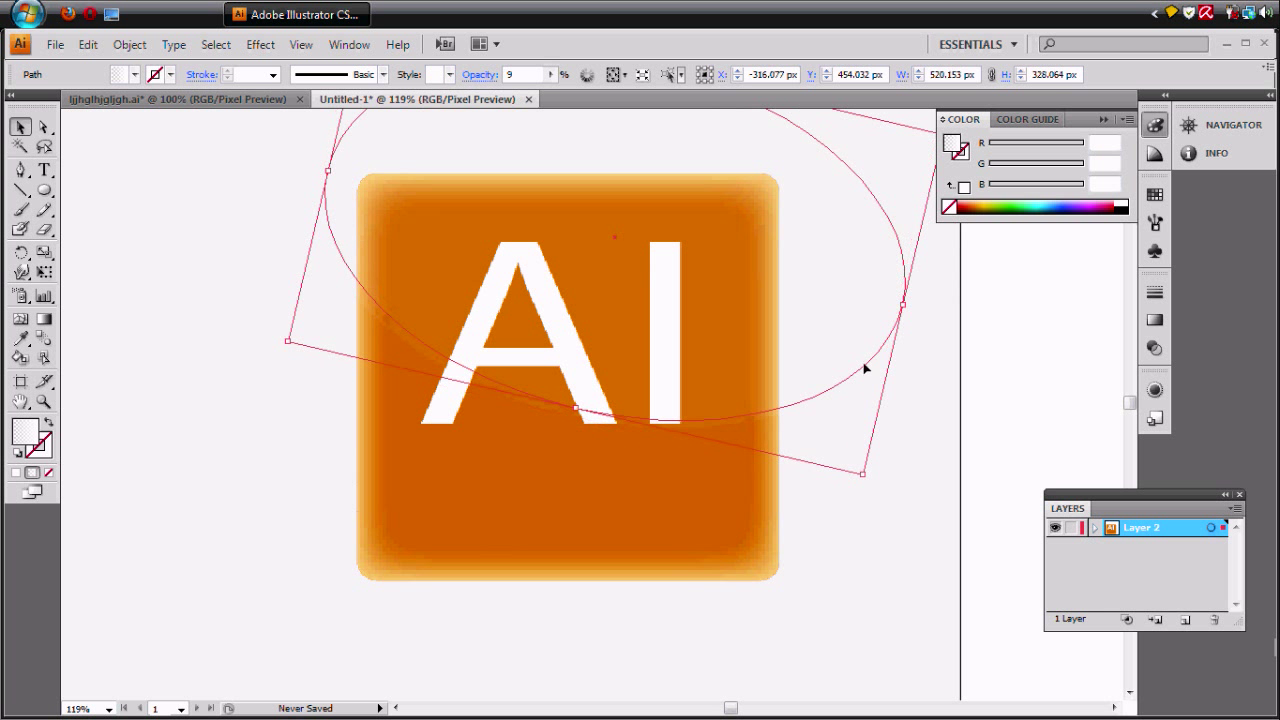
click(886, 529)
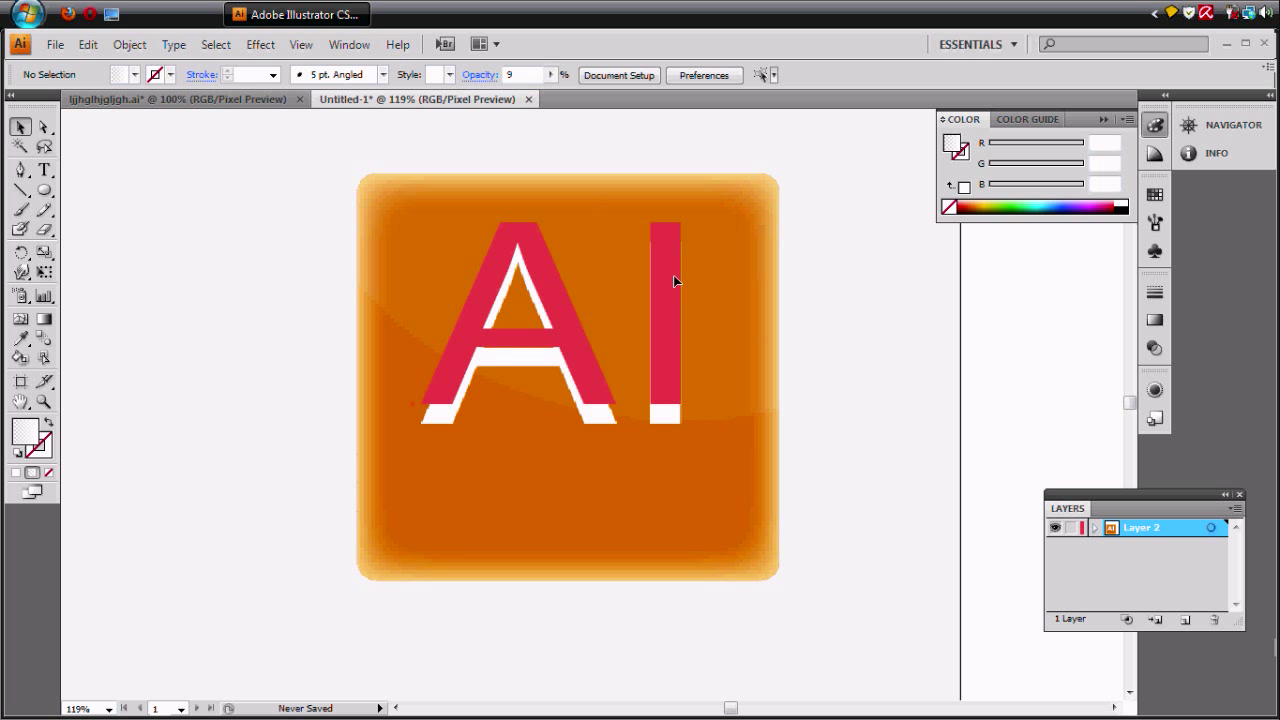
Step: Undo the last change, then reselect the white AI text on the orange square
key(ctrl+z)
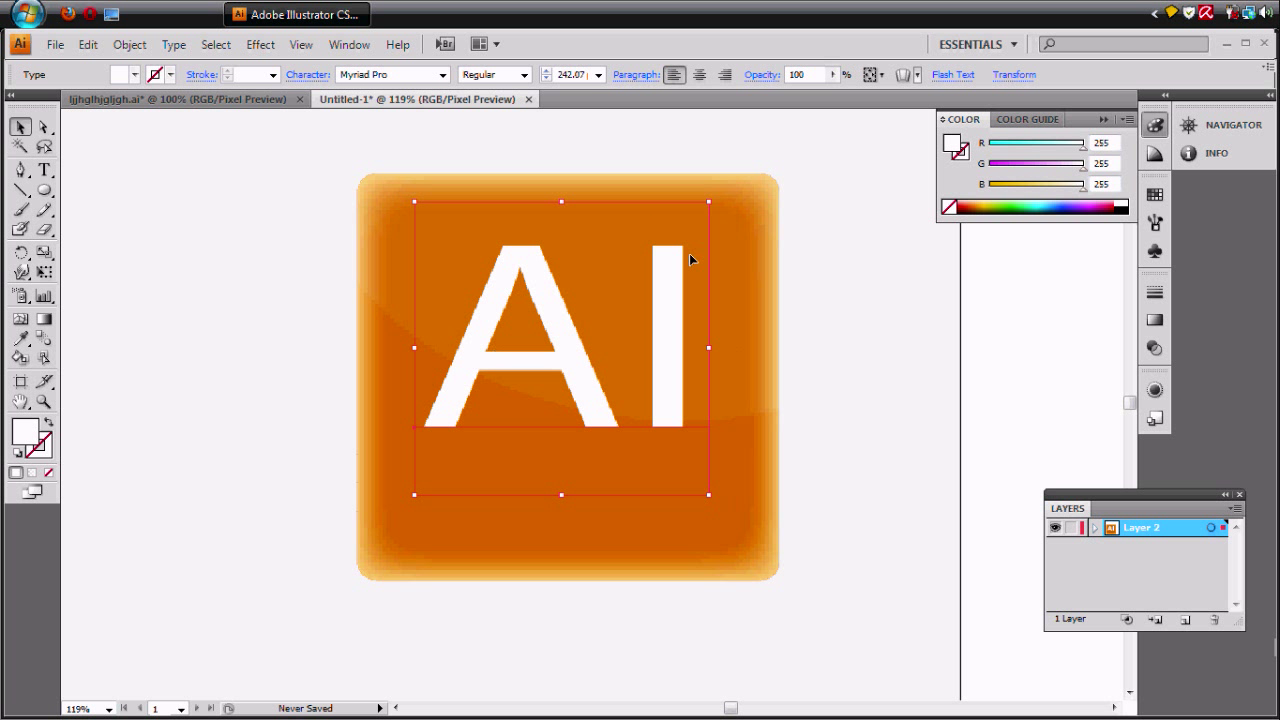
click(326, 337)
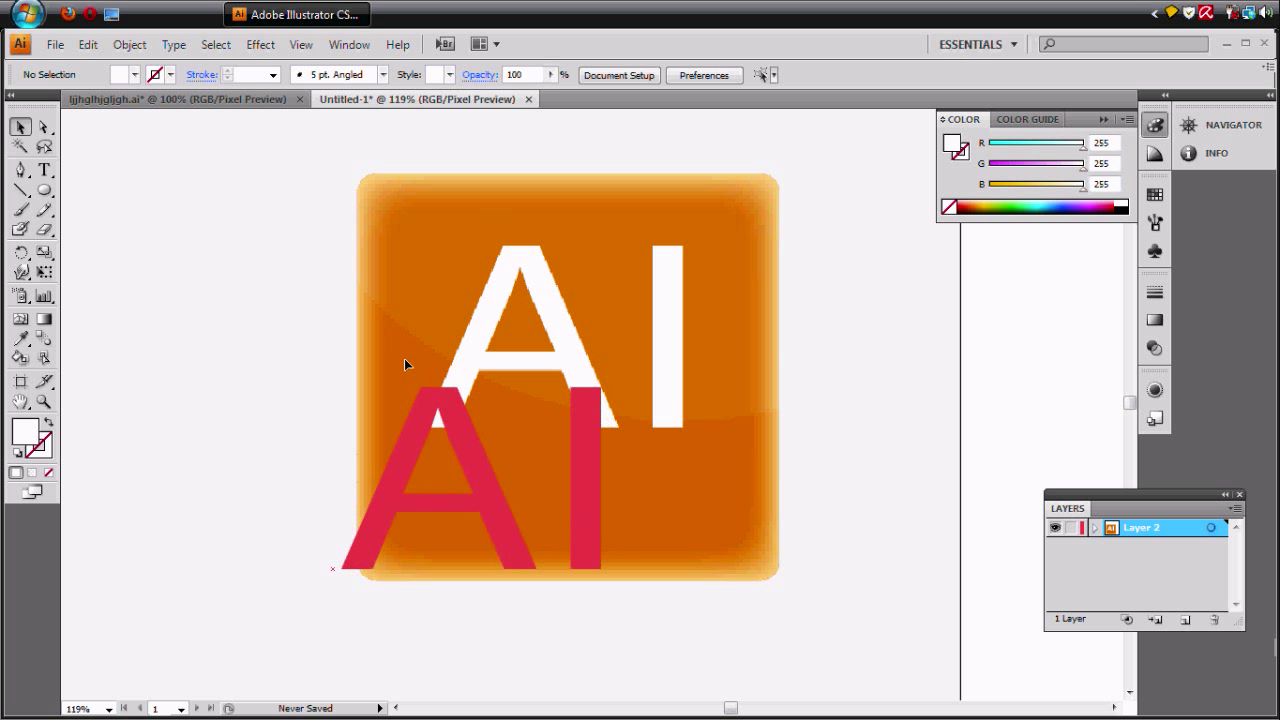
click(500, 209)
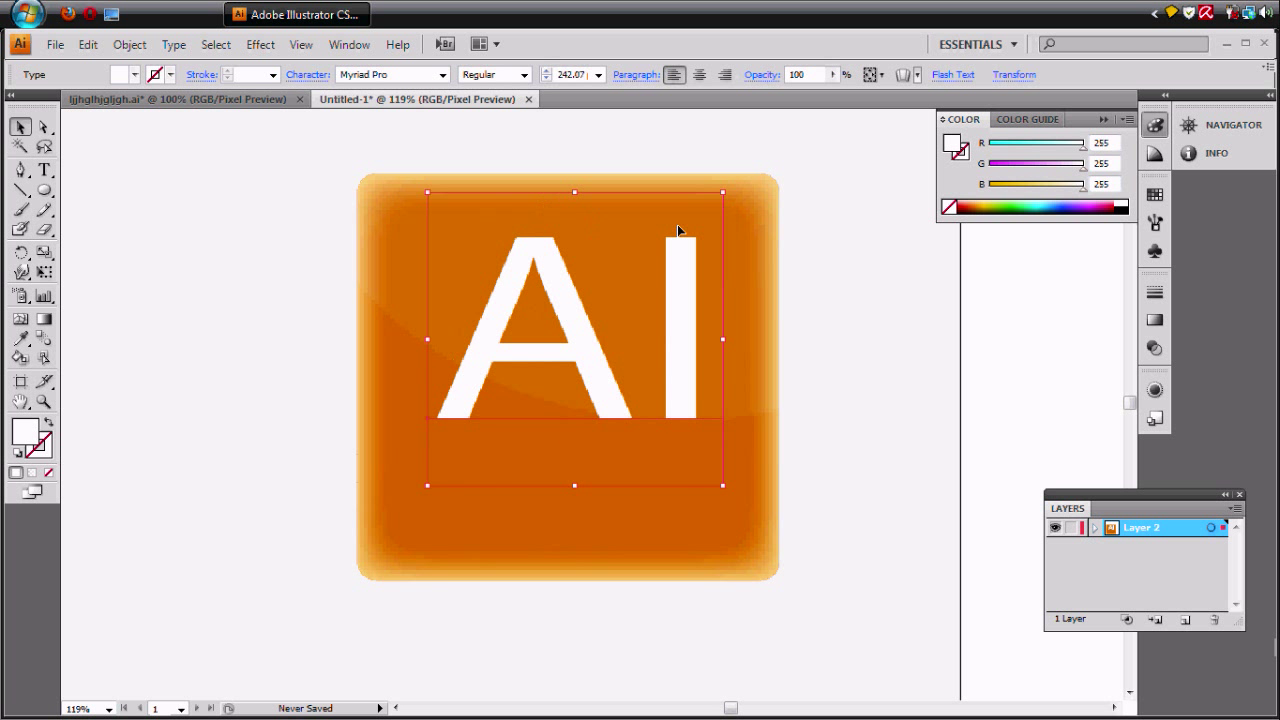